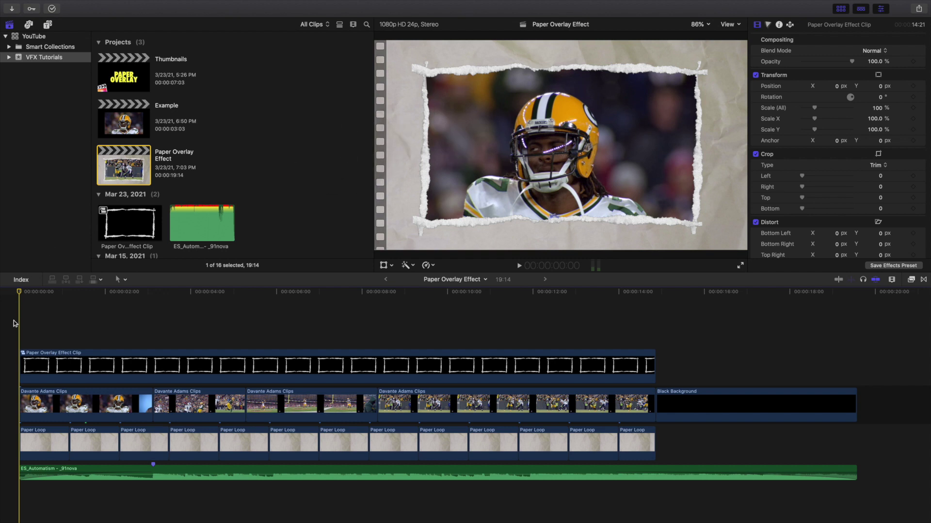
# Play the finished paper overlay project twice, returning to the start each time.
pyautogui.press('space')
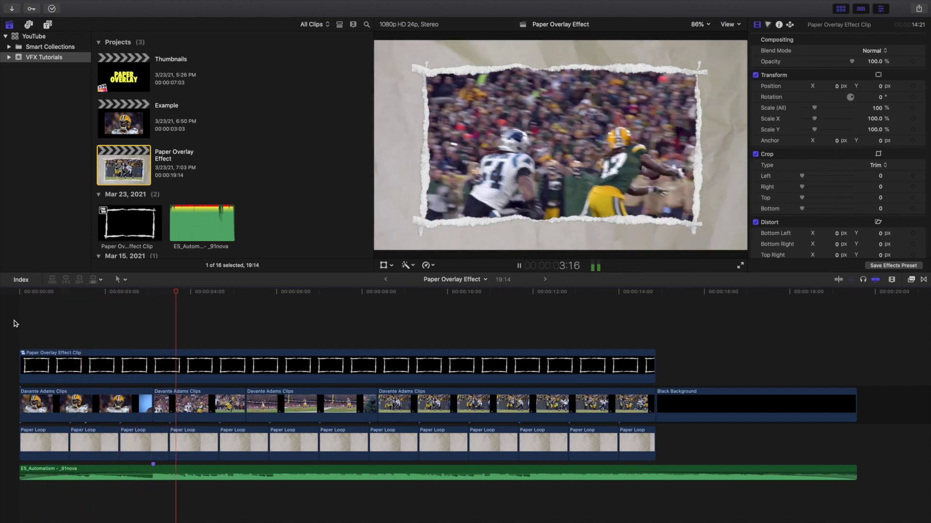
pyautogui.press('space')
pyautogui.press('Home')
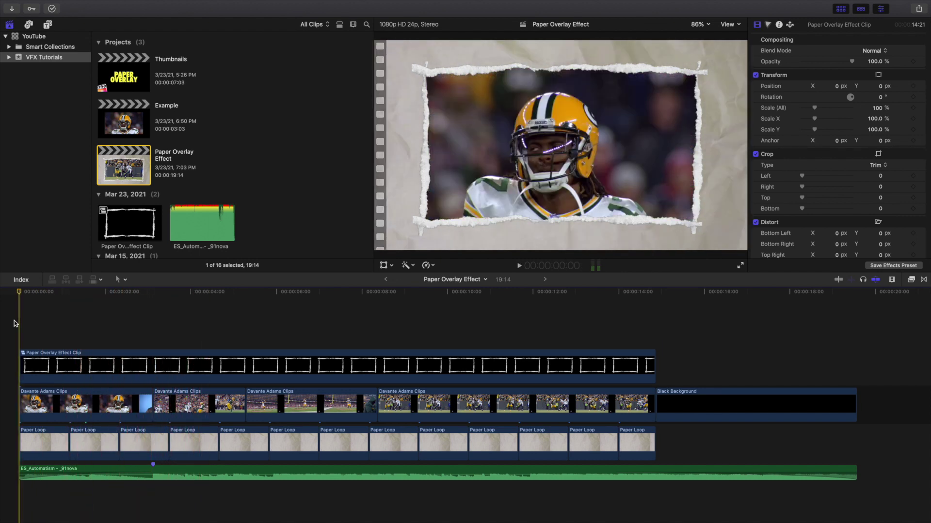
pyautogui.press('space')
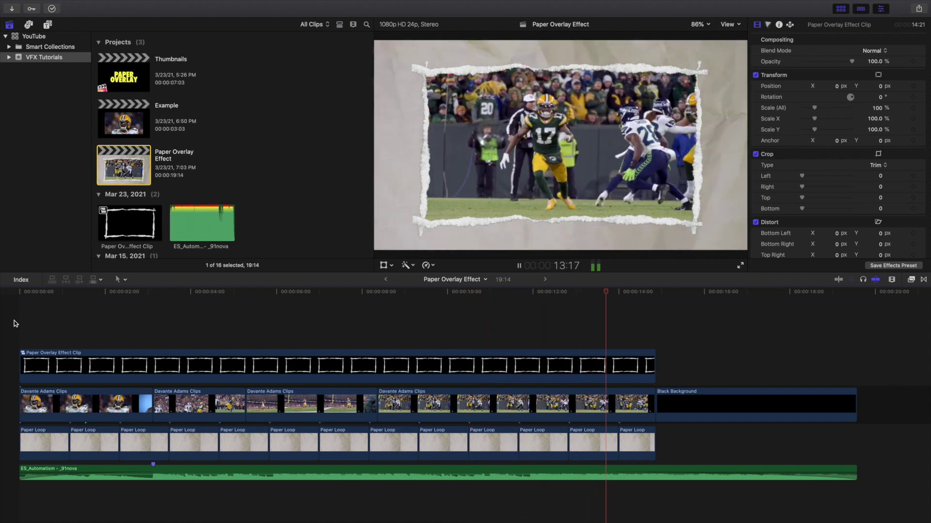
pyautogui.press('space')
pyautogui.press('Home')
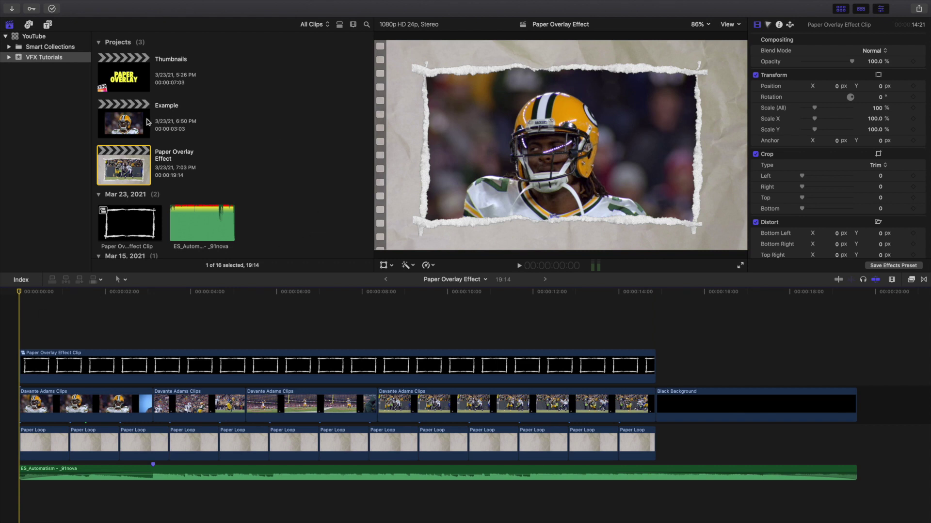
# Open the Example project, select the Davante Adams clip, and pick RIP 3.1 TRANSPARENT.
pyautogui.doubleClick(143, 122)
pyautogui.click(16, 330)
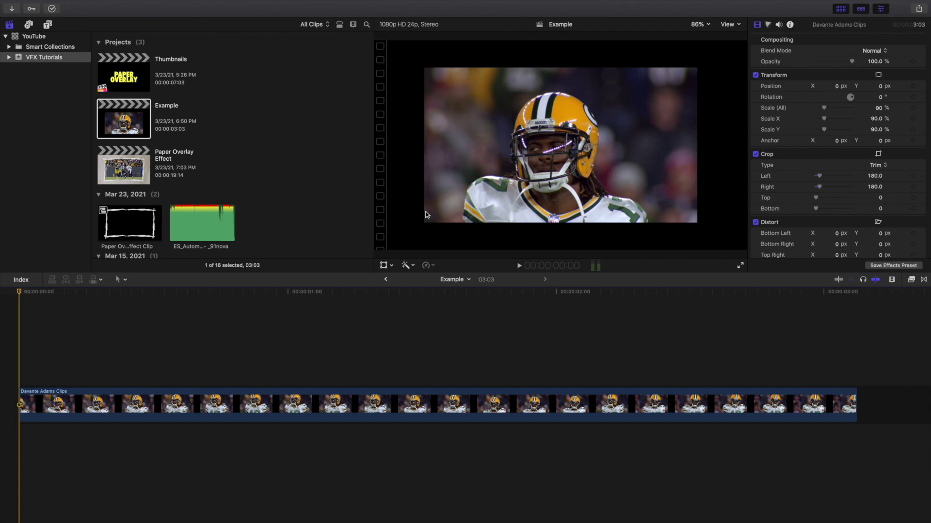
pyautogui.click(158, 390)
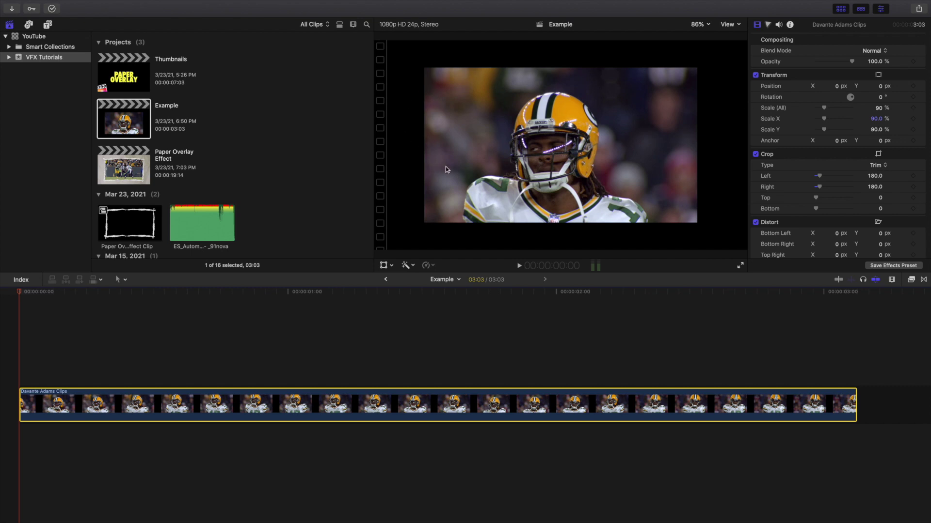
pyautogui.scroll(-6, 251, 148)
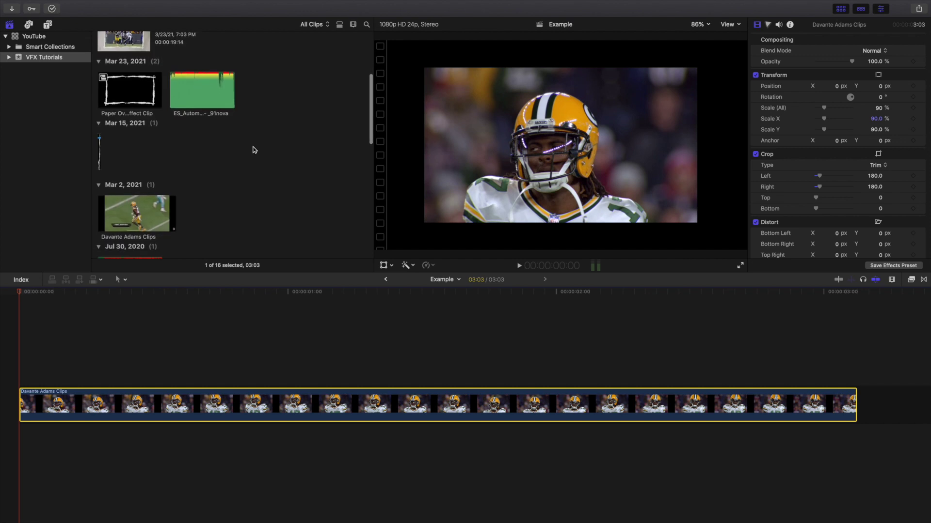
pyautogui.click(100, 151)
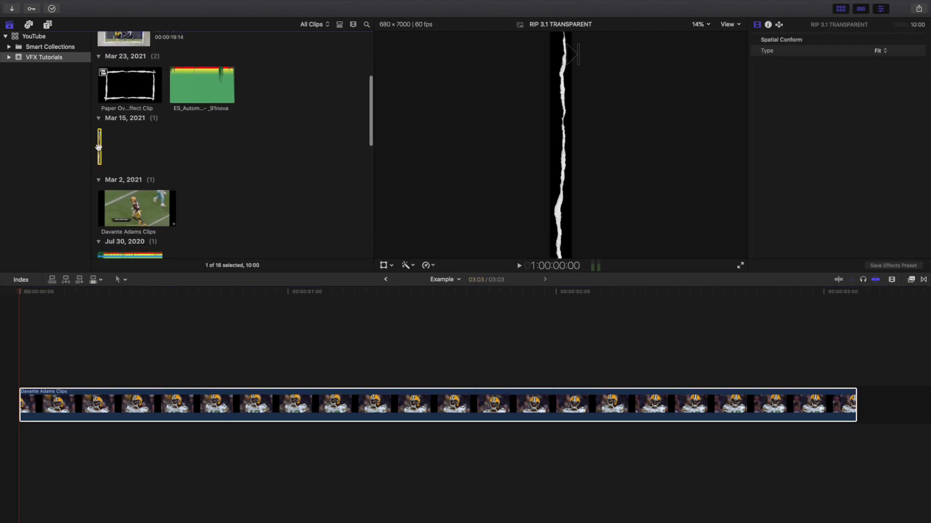
# Connect the RIP 3.1 TRANSPARENT tear above the football clip with Q.
pyautogui.press('q')
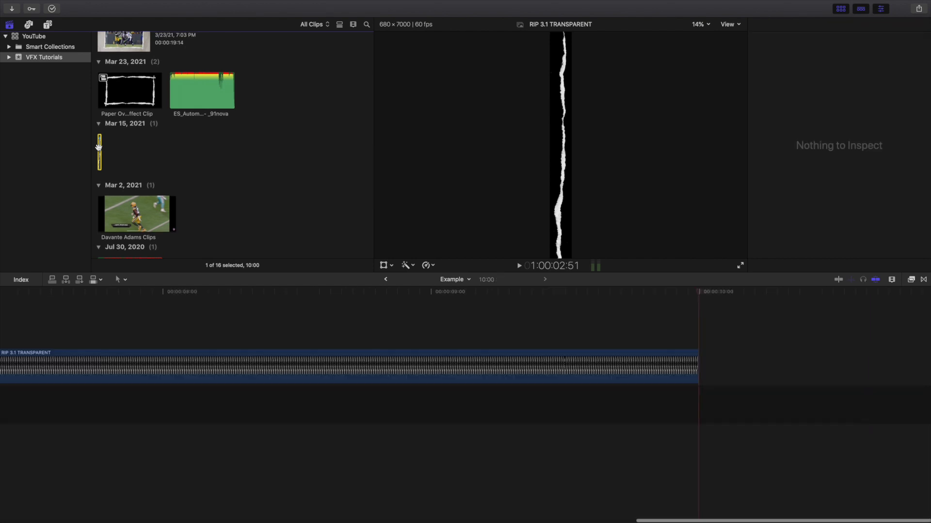
pyautogui.hscroll(-10, 97, 389)
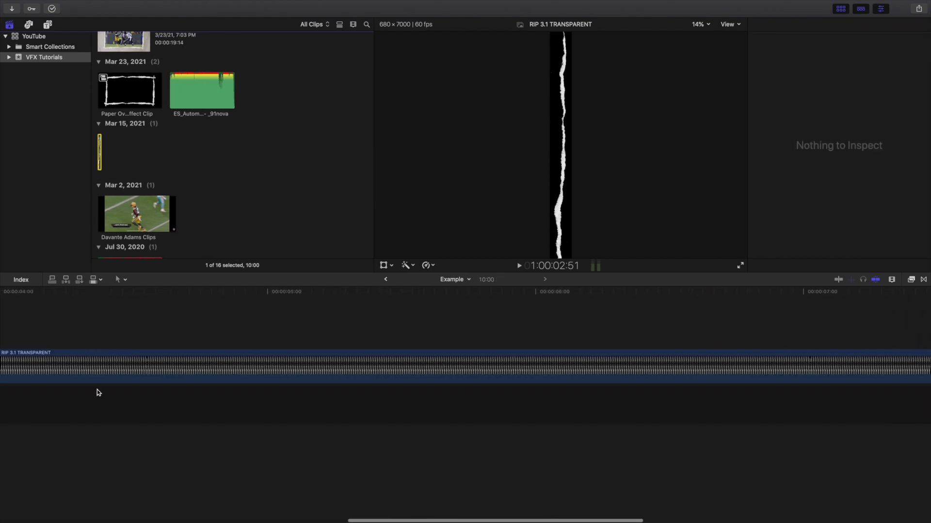
pyautogui.hscroll(-10, 97, 390)
pyautogui.hscroll(-3, 97, 390)
pyautogui.press('Home')
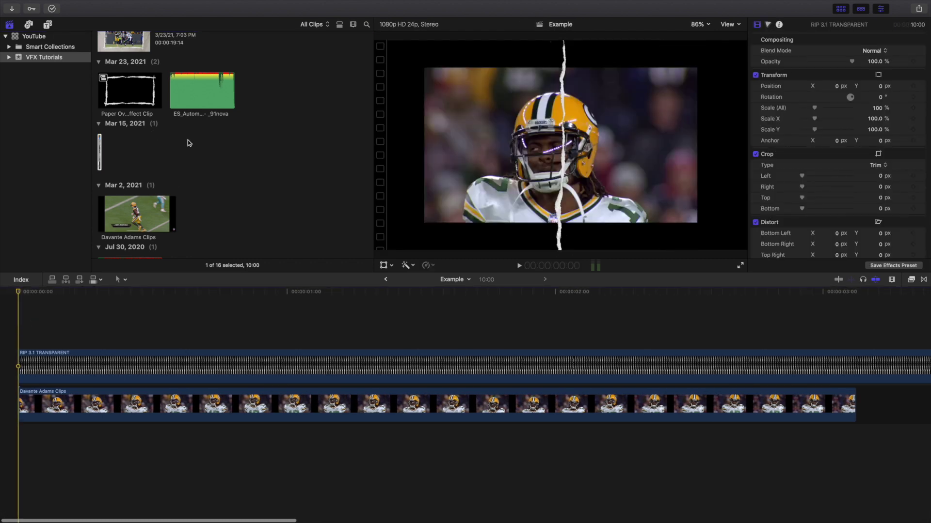
pyautogui.scroll(5, 188, 146)
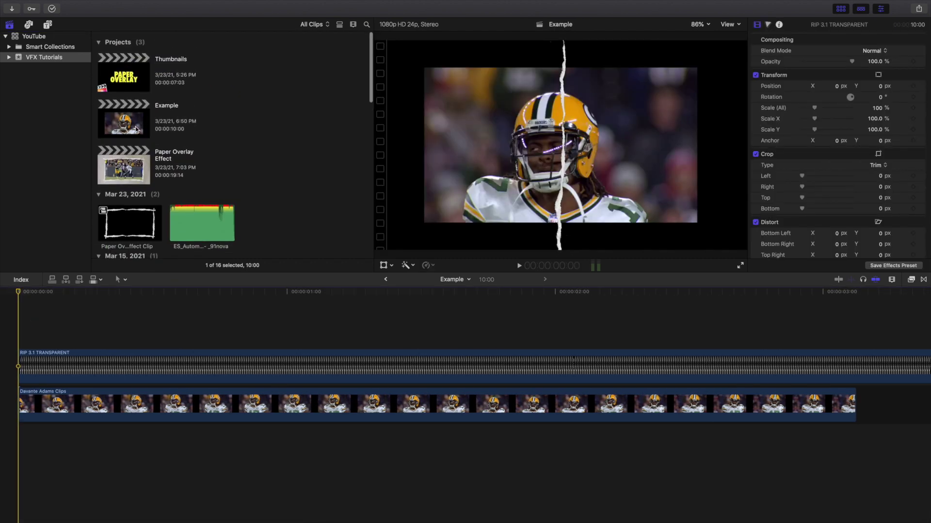
pyautogui.click(136, 129)
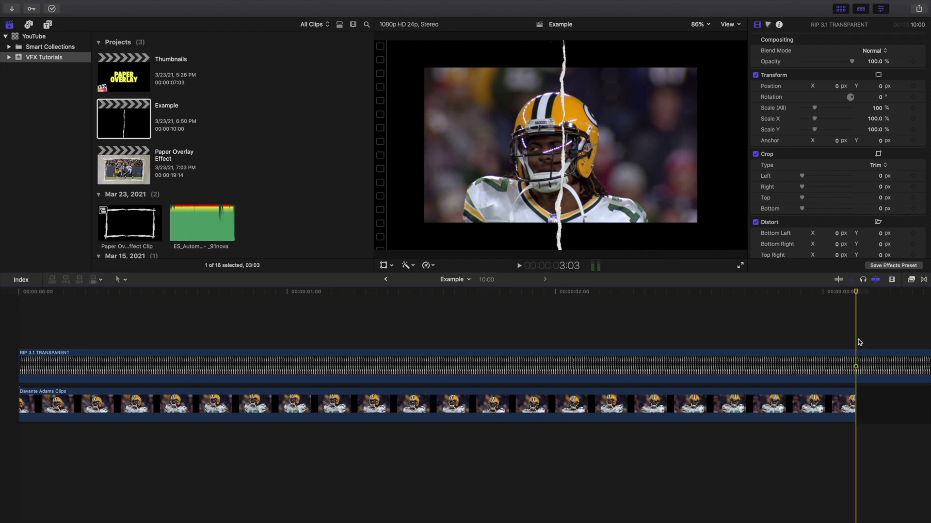
# Blade the rip clip at 3:03 and delete the excess right piece.
pyautogui.click(856, 367)
pyautogui.press('super+b')
pyautogui.click(877, 405)
pyautogui.press('Delete')
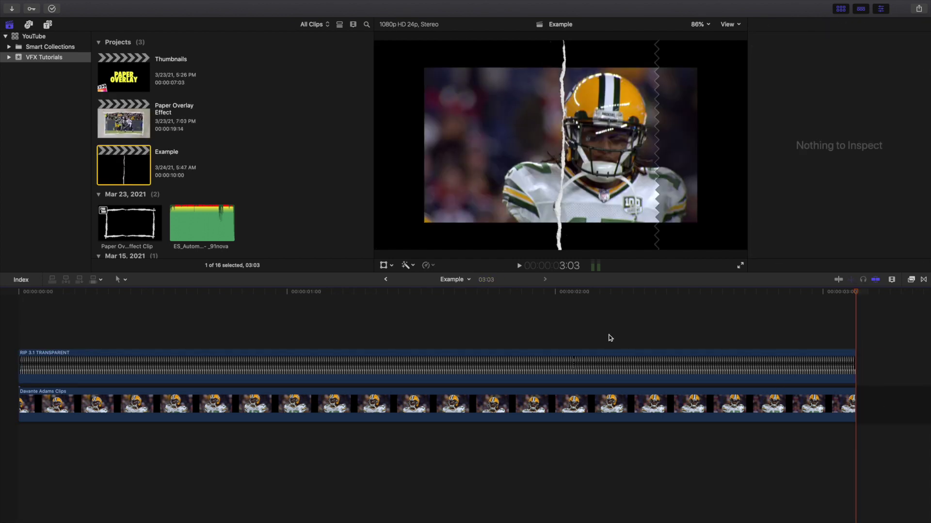
pyautogui.click(13, 317)
pyautogui.click(60, 359)
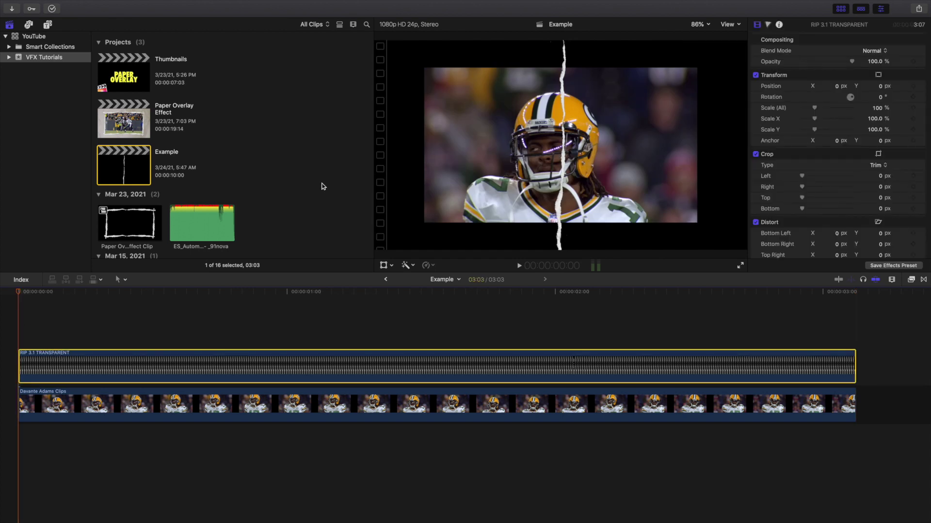
# Scale the rip to 250% and drag it to the frame's left edge.
pyautogui.click(881, 108)
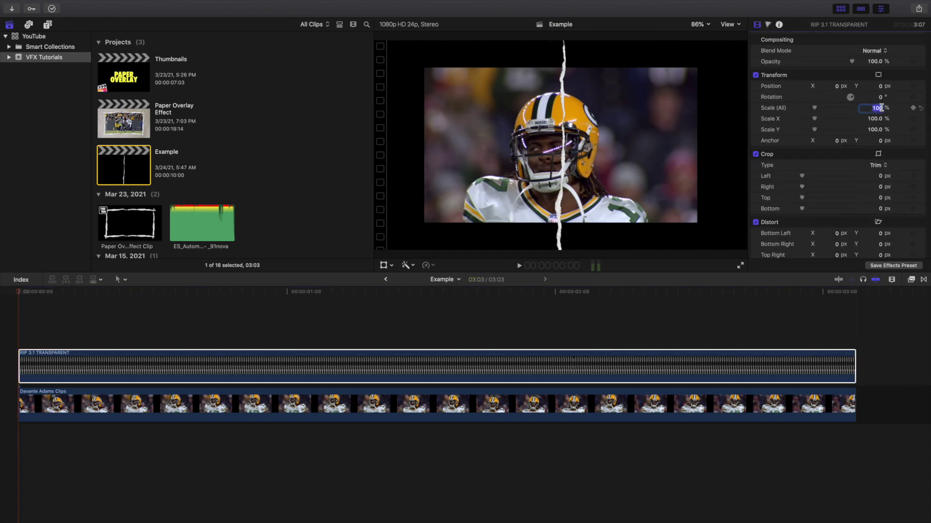
pyautogui.write('250')
pyautogui.press('Return')
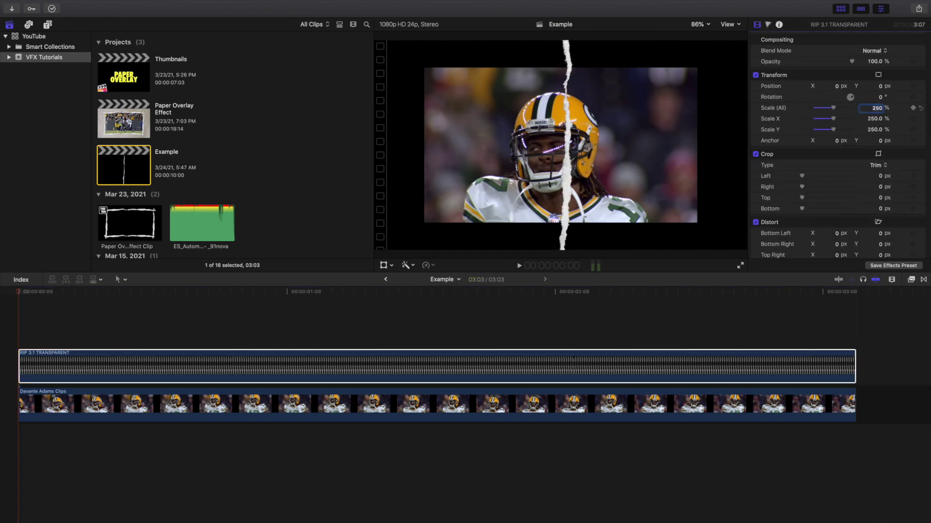
pyautogui.click(383, 265)
pyautogui.moveTo(567, 147); pyautogui.dragTo(420, 127)
pyautogui.click(729, 40)
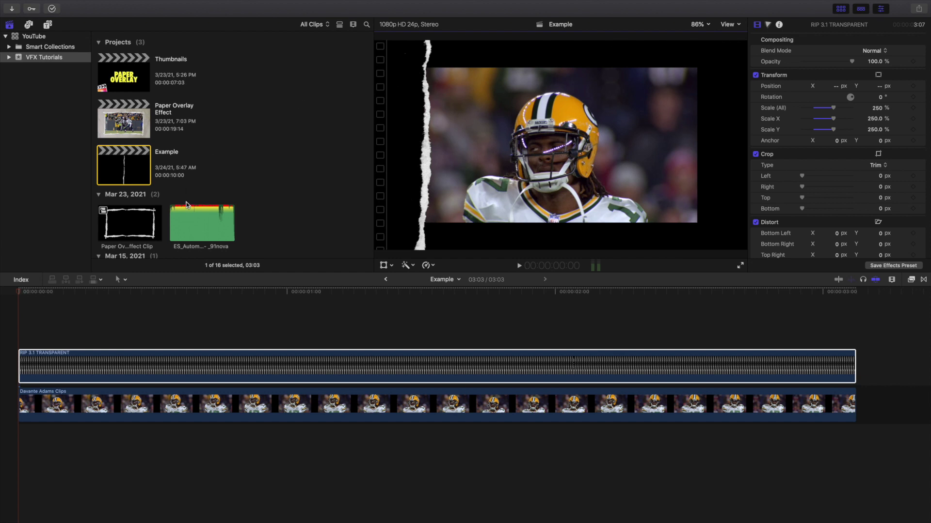
# Add the Paper Loop clip beneath the football clip.
pyautogui.scroll(-10, 231, 176)
pyautogui.scroll(-8, 231, 175)
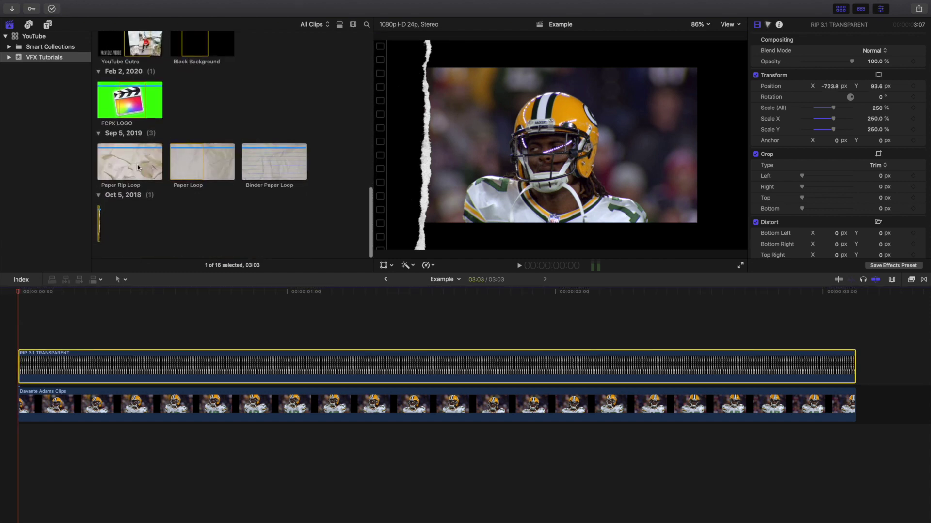
pyautogui.moveTo(187, 161); pyautogui.dragTo(51, 441)
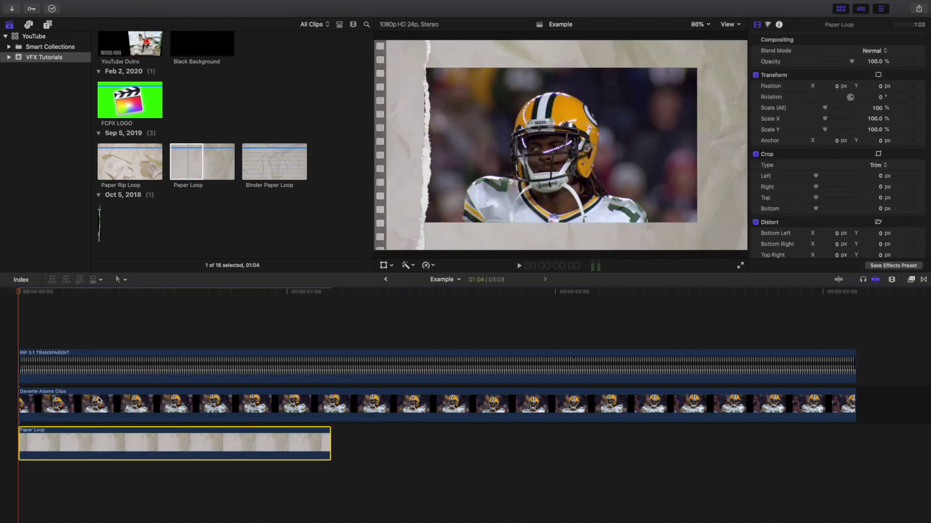
# Paste two more Paper Loop copies after the first and fit the timeline.
pyautogui.click(339, 325)
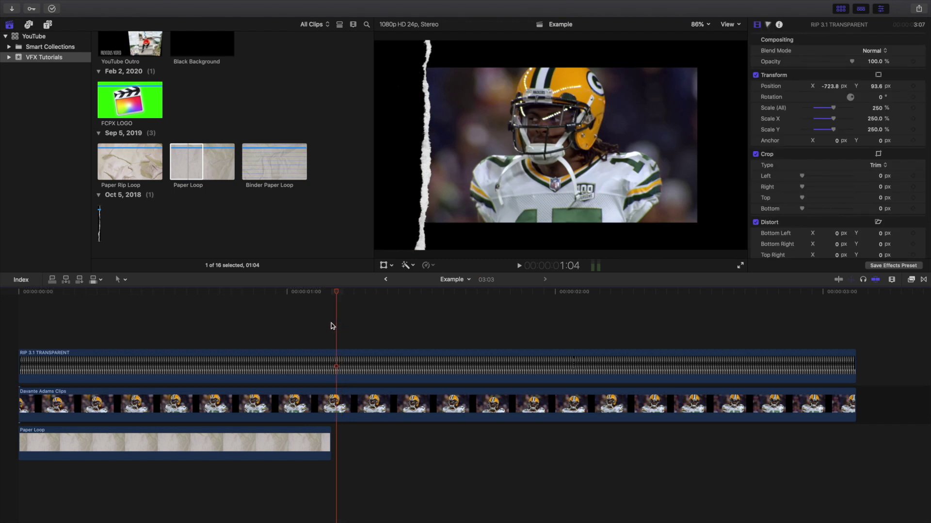
pyautogui.hotkey('alt', 'v')
pyautogui.hotkey('alt', 'v')
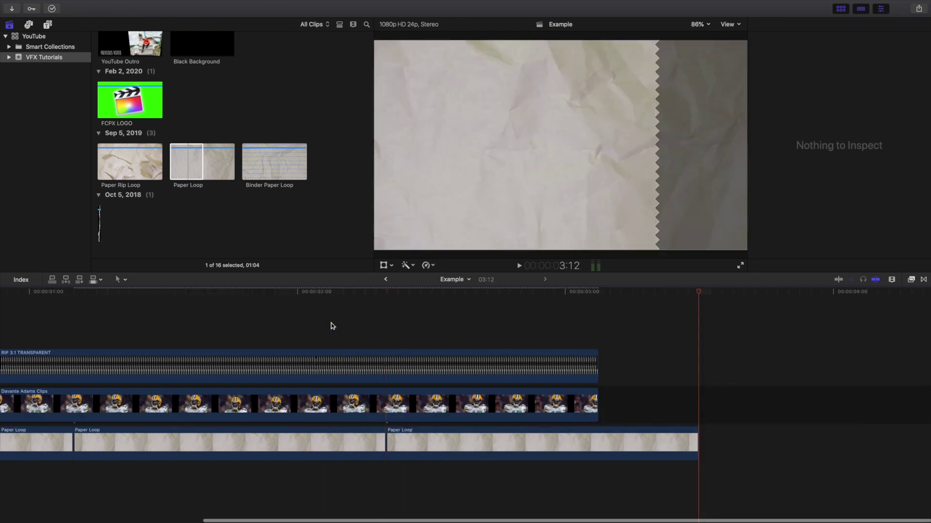
pyautogui.hotkey('shift', 'z')
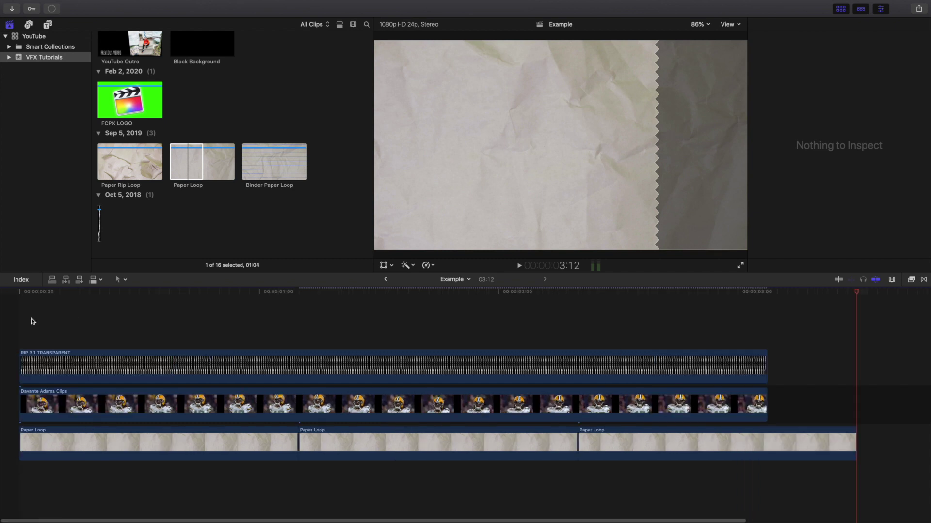
pyautogui.click(17, 320)
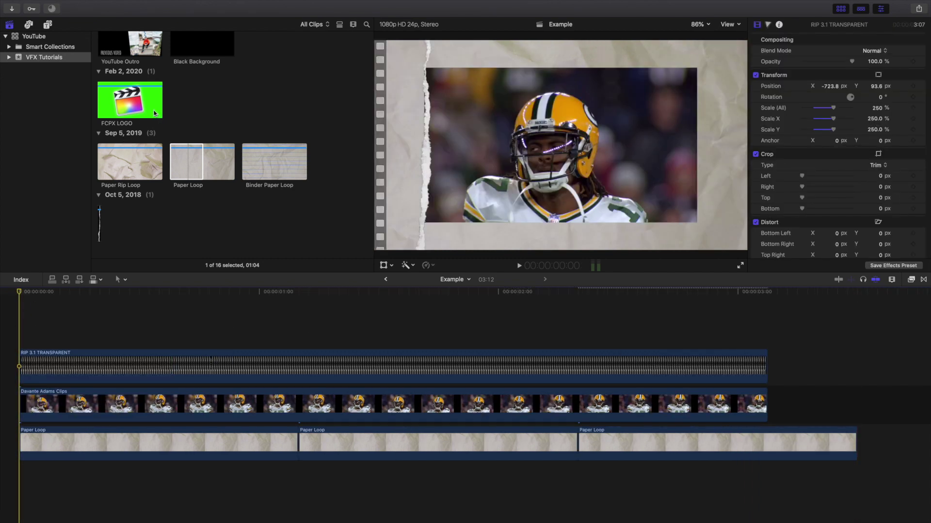
pyautogui.scroll(10, 155, 113)
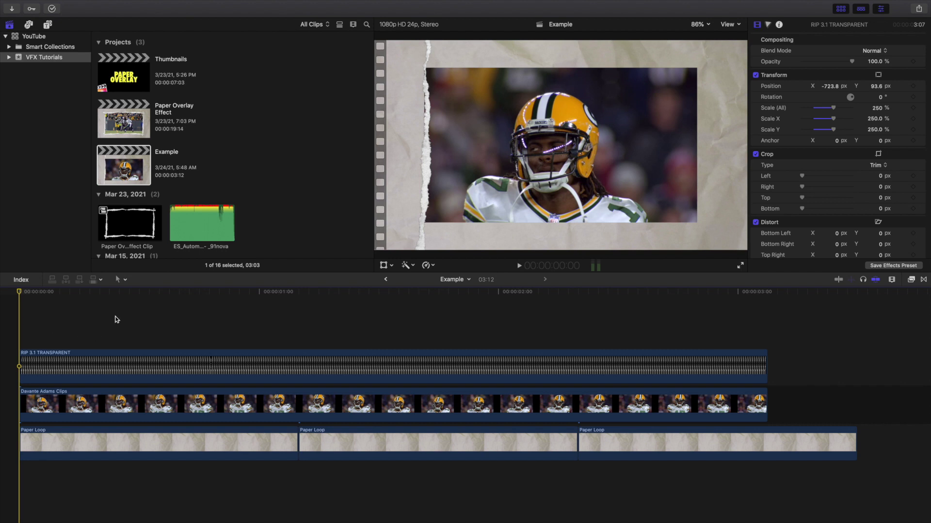
# Rename the RIP 3.1 TRANSPARENT clip to 'Left'.
pyautogui.click(70, 356)
pyautogui.rightClick(71, 355)
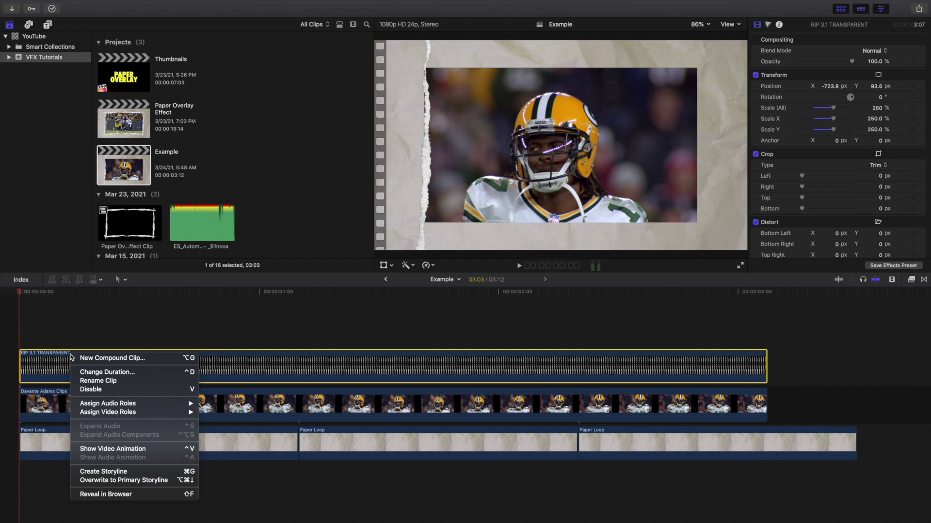
pyautogui.click(88, 381)
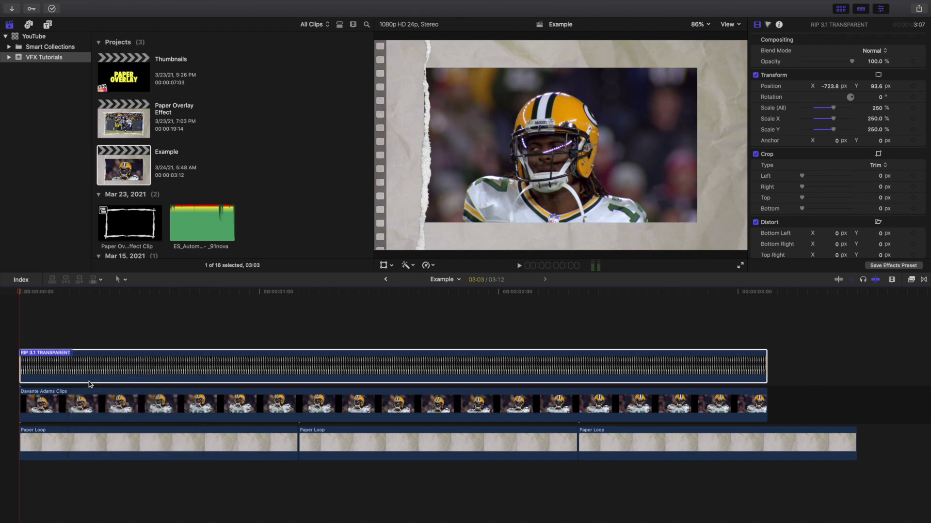
pyautogui.write('Left')
pyautogui.press('Return')
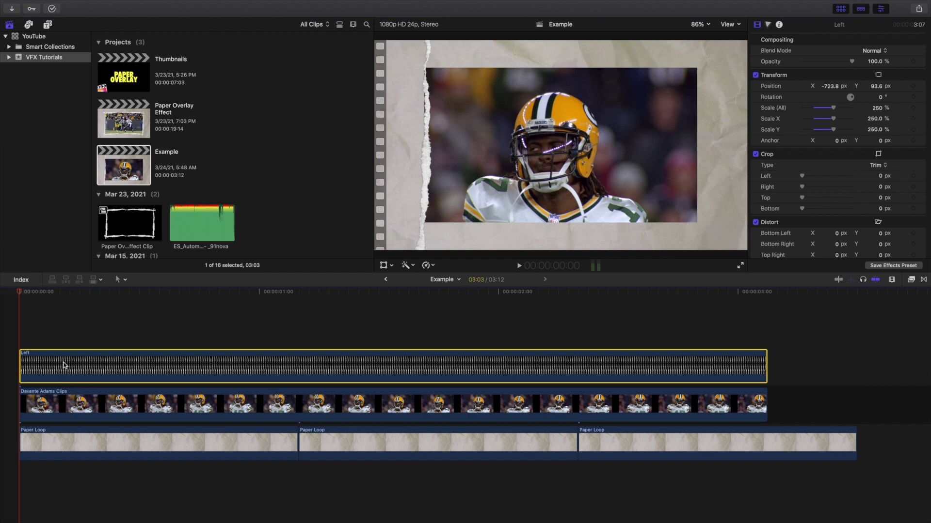
# Duplicate the Left clip onto a lane above and rename the copy 'Right'.
pyautogui.moveTo(63, 364); pyautogui.dragTo(69, 326)
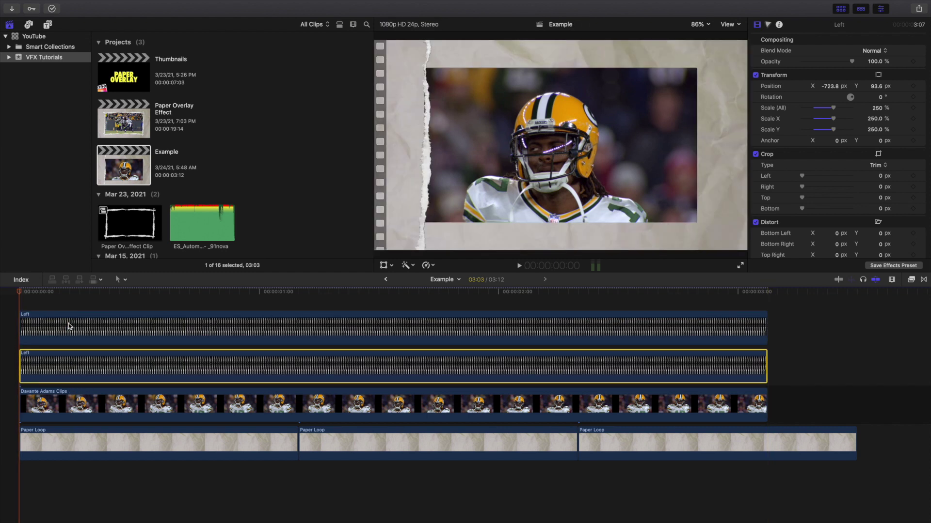
pyautogui.rightClick(68, 323)
pyautogui.click(87, 351)
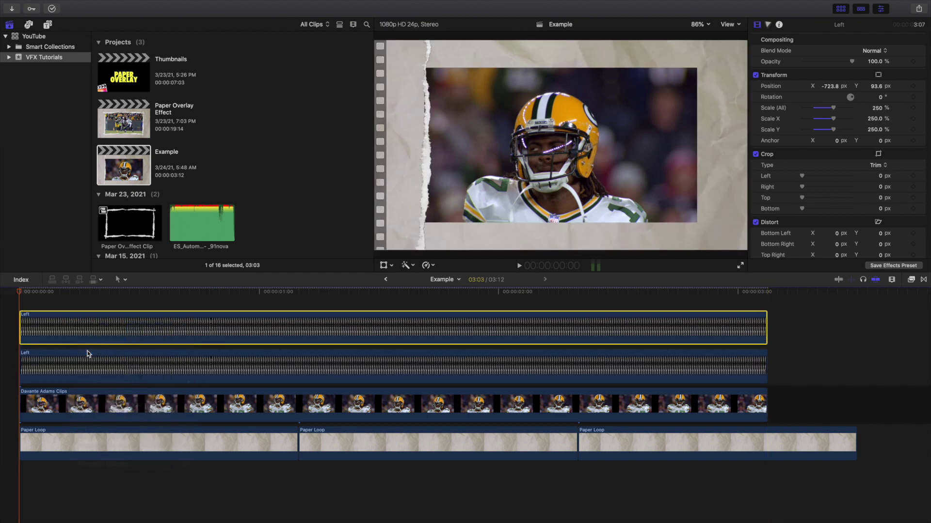
pyautogui.write('Right')
pyautogui.press('Return')
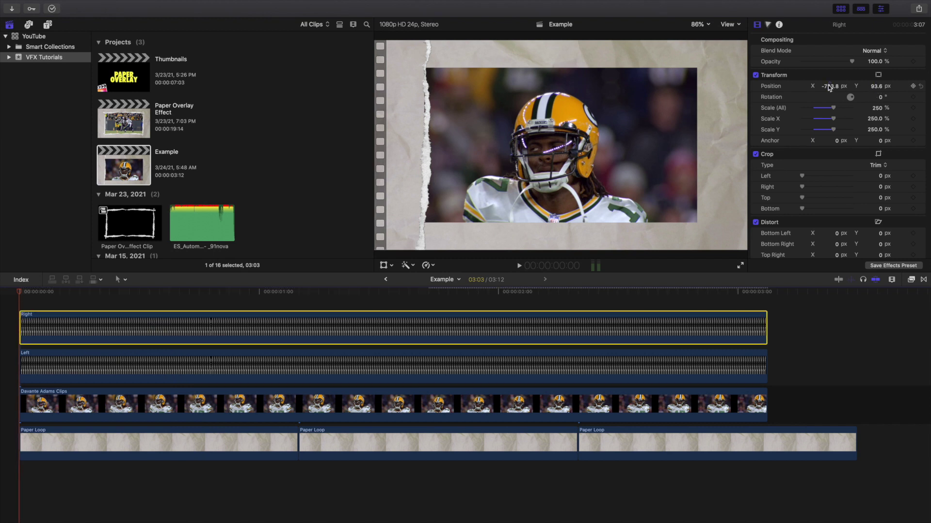
# Set the Right edge's Position X to 661 px and duplicate it above.
pyautogui.moveTo(830, 86); pyautogui.dragTo(829, 87)
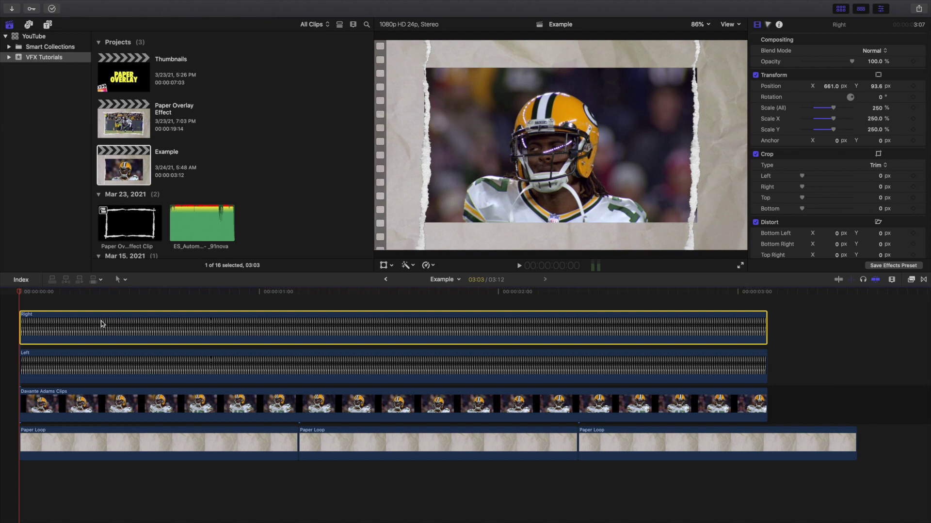
pyautogui.moveTo(102, 323)
pyautogui.mouseDown()
pyautogui.moveTo(103, 298)
pyautogui.moveTo(116, 328)
pyautogui.mouseUp()
pyautogui.click(117, 328)
# Rename the copied clip to 'Bttom'.
pyautogui.rightClick(123, 323)
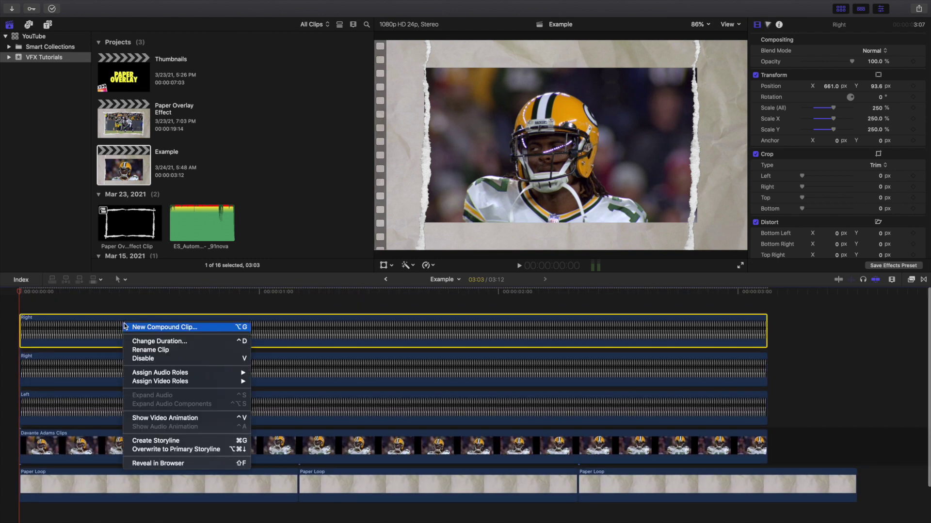
pyautogui.click(146, 350)
pyautogui.write('B')
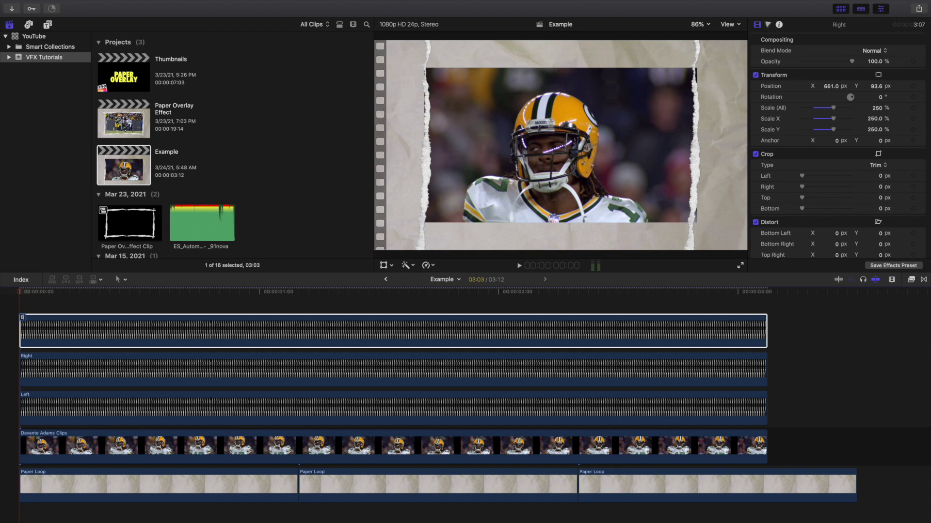
pyautogui.write('ttom')
pyautogui.press('Return')
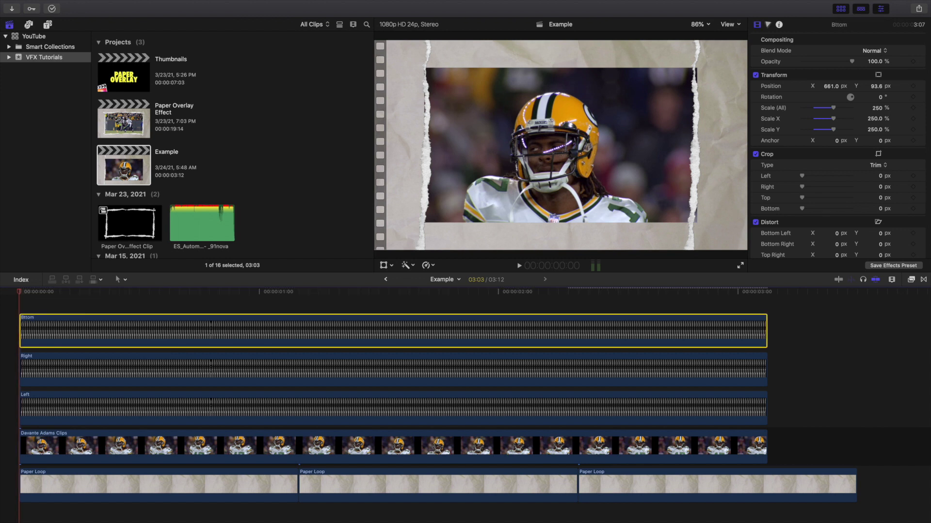
# Rotate Bttom 90°, move it to the frame's bottom, and duplicate it above.
pyautogui.click(386, 266)
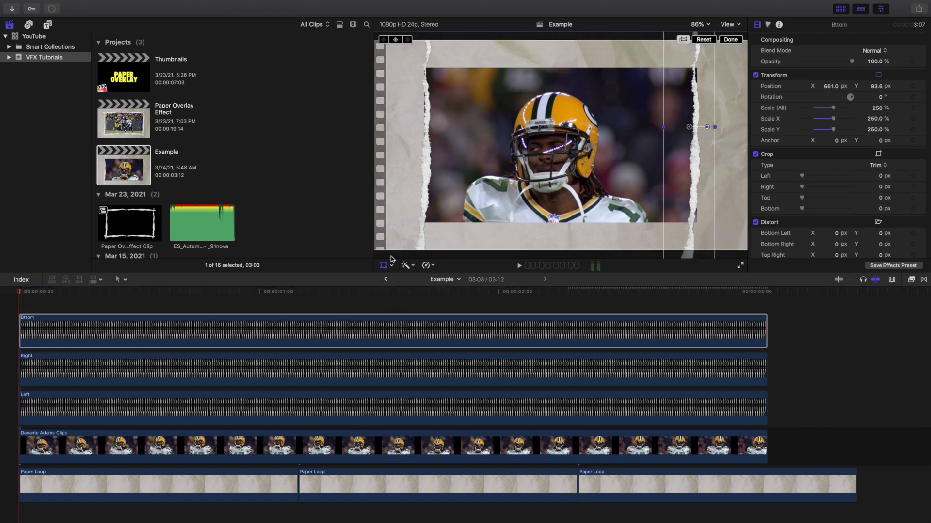
pyautogui.moveTo(690, 129); pyautogui.dragTo(583, 126)
pyautogui.click(881, 98)
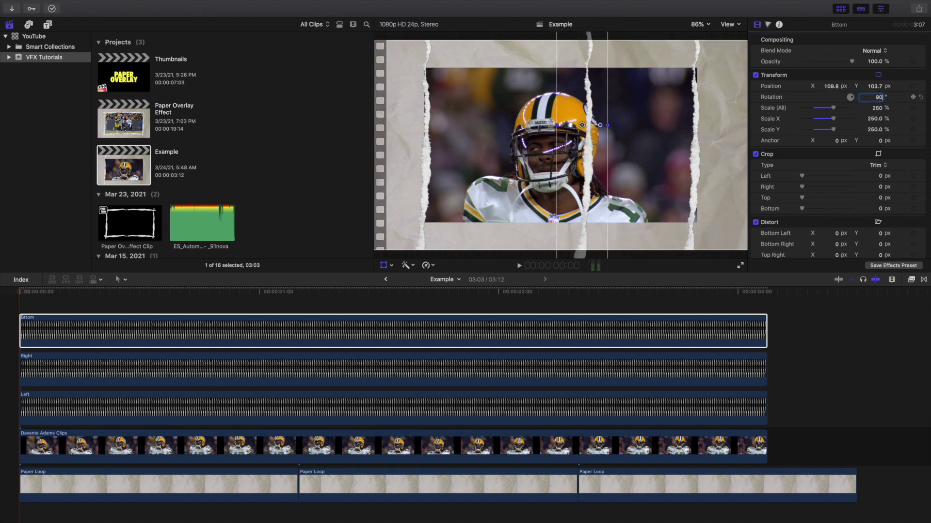
pyautogui.press('Return')
pyautogui.moveTo(582, 124); pyautogui.dragTo(587, 225)
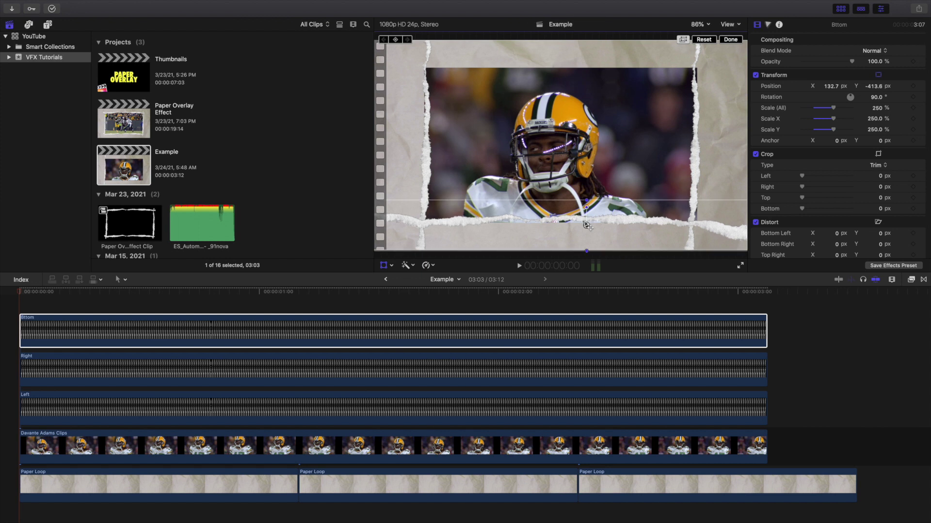
pyautogui.click(729, 39)
pyautogui.click(107, 324)
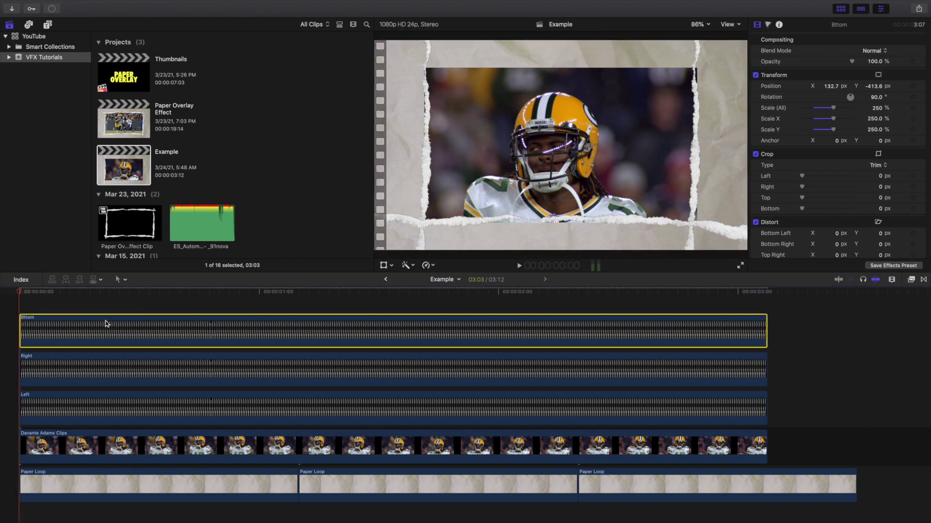
pyautogui.moveTo(107, 324)
pyautogui.mouseDown()
pyautogui.moveTo(109, 286)
pyautogui.moveTo(117, 314)
pyautogui.mouseUp()
# Rename the new copy 'Top' and set its Position Y to 360.4.
pyautogui.click(117, 310)
pyautogui.rightClick(120, 306)
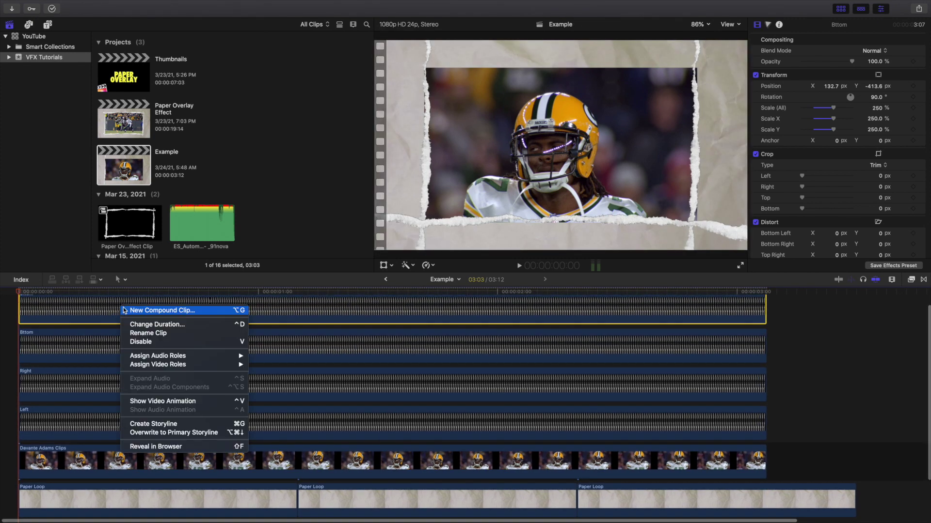
pyautogui.click(140, 334)
pyautogui.write('Top')
pyautogui.press('Return')
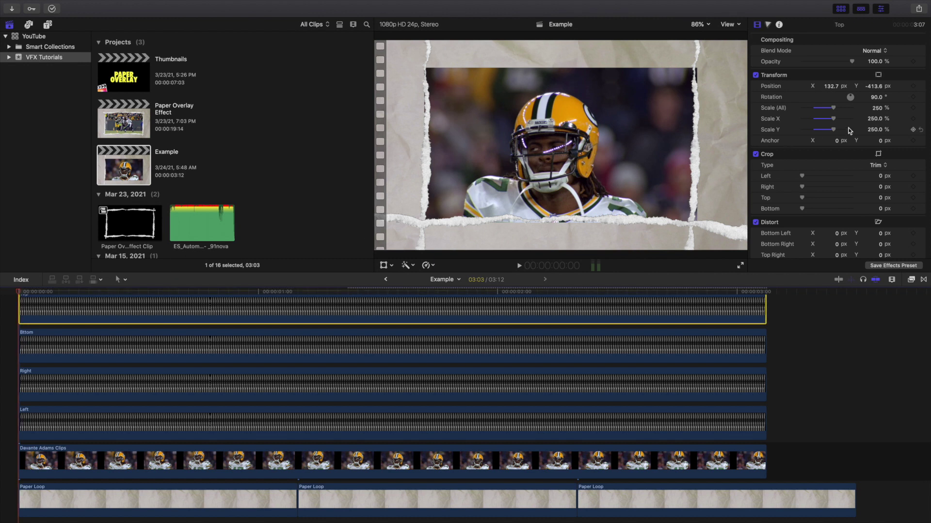
pyautogui.moveTo(878, 88); pyautogui.dragTo(872, 87)
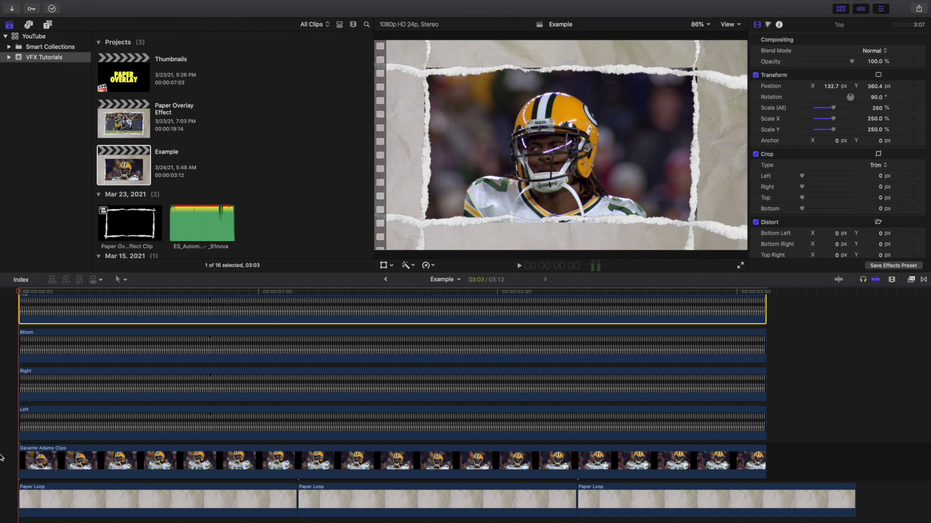
# Crop the bottom off the Top strip and the top off the Bttom strip.
pyautogui.scroll(2, 1, 381)
pyautogui.click(9, 362)
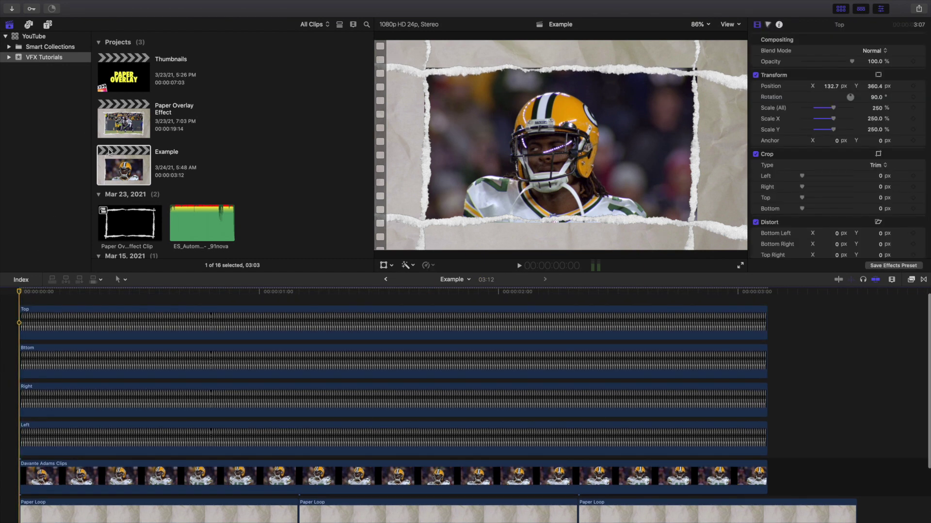
pyautogui.scroll(-5, 51, 366)
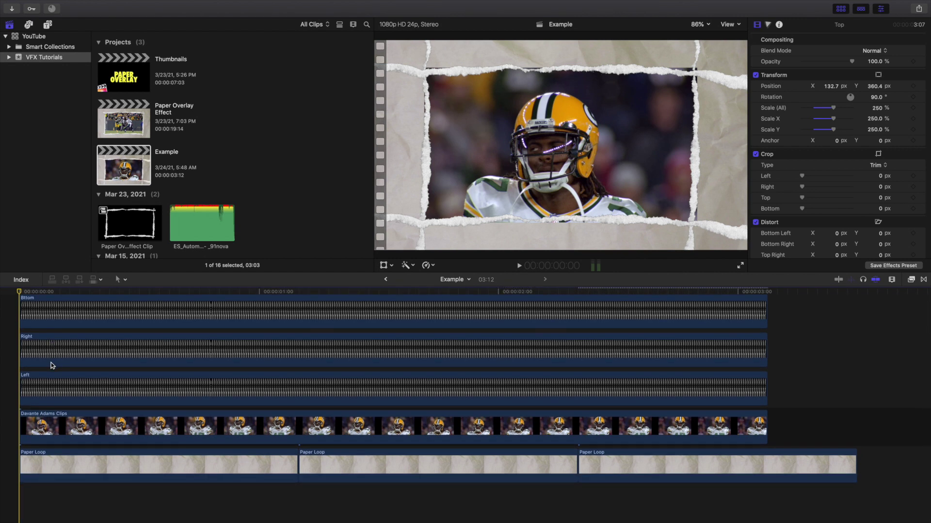
pyautogui.scroll(5, 88, 367)
pyautogui.click(67, 326)
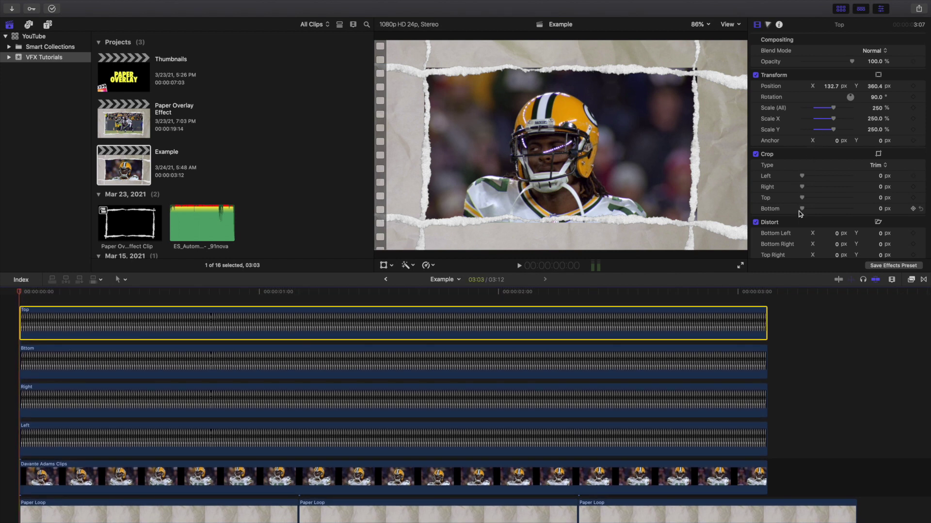
pyautogui.moveTo(802, 211)
pyautogui.mouseDown()
pyautogui.moveTo(817, 210)
pyautogui.moveTo(811, 199)
pyautogui.mouseUp()
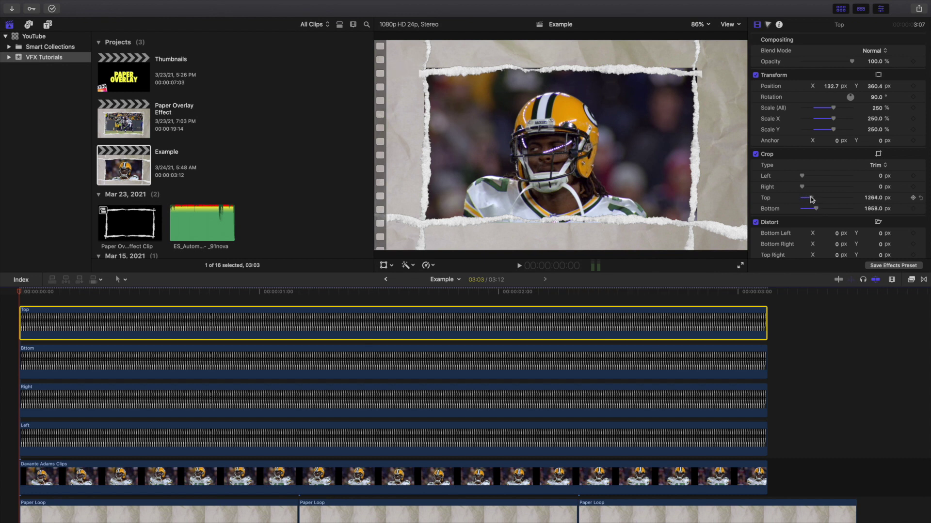
pyautogui.click(322, 368)
pyautogui.moveTo(802, 198); pyautogui.dragTo(816, 210)
# Crop the bottom off the Right edge and the top off the Left edge.
pyautogui.click(478, 392)
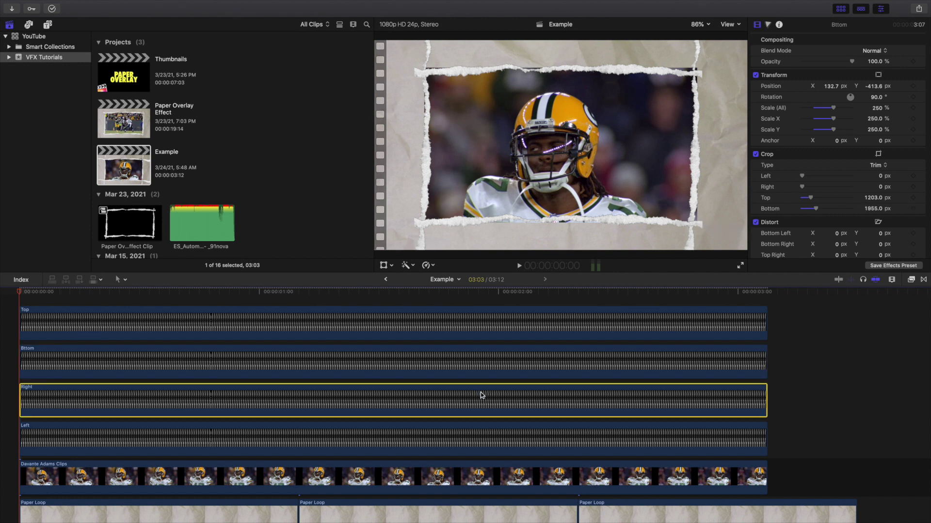
pyautogui.moveTo(802, 208); pyautogui.dragTo(820, 200)
pyautogui.click(591, 435)
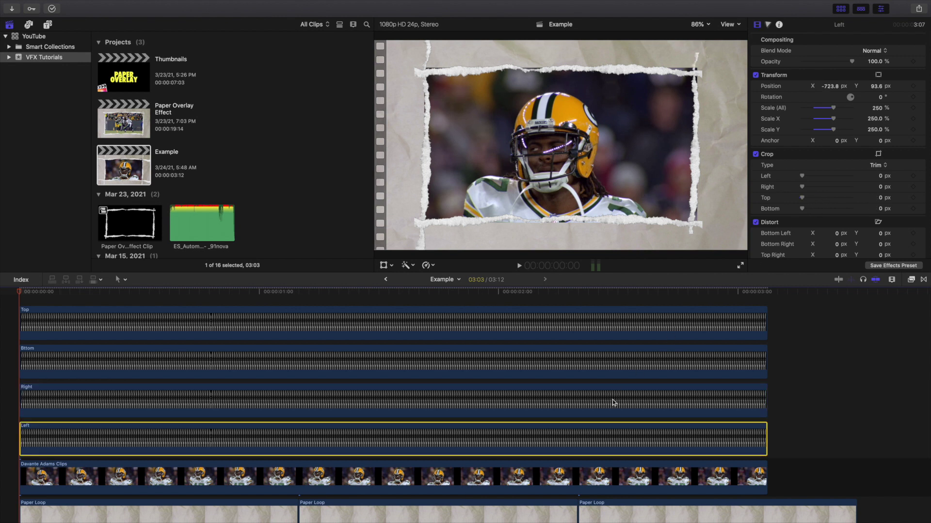
pyautogui.moveTo(801, 198); pyautogui.dragTo(817, 210)
# Trim the last Paper Loop clip to end with the other clips.
pyautogui.scroll(-2, 782, 471)
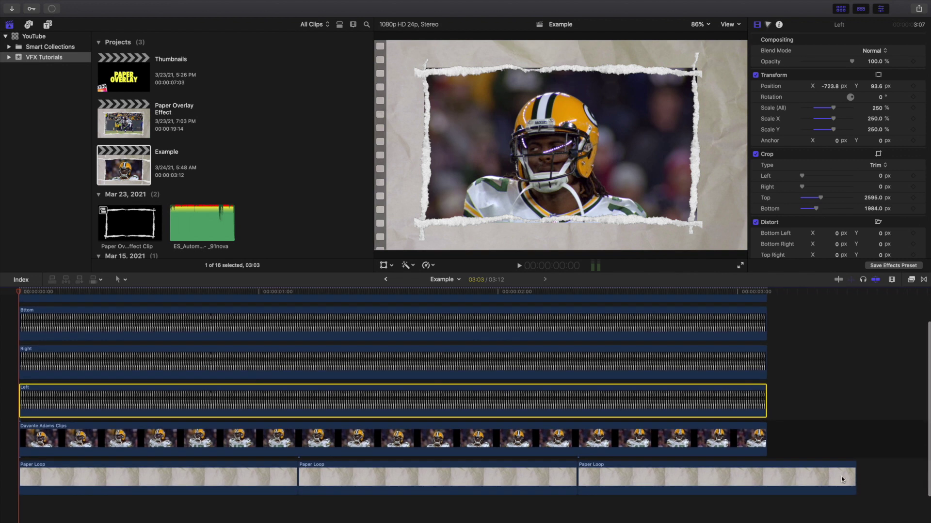
pyautogui.moveTo(851, 475); pyautogui.dragTo(766, 473)
pyautogui.scroll(2, 15, 339)
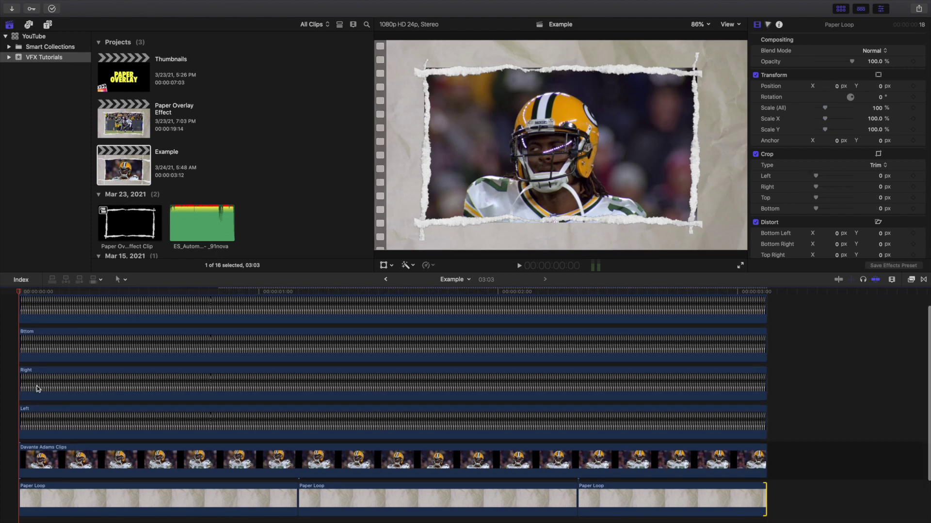
pyautogui.click(20, 320)
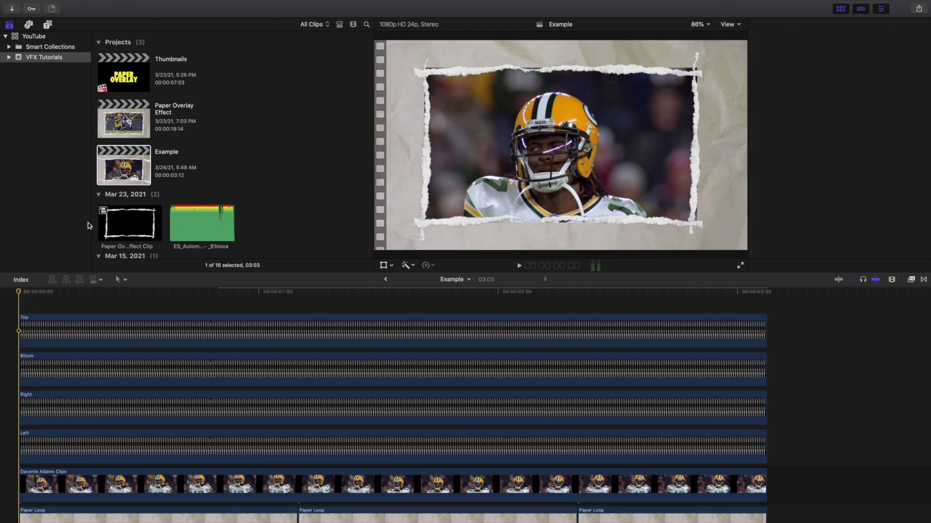
pyautogui.scroll(-2, 33, 346)
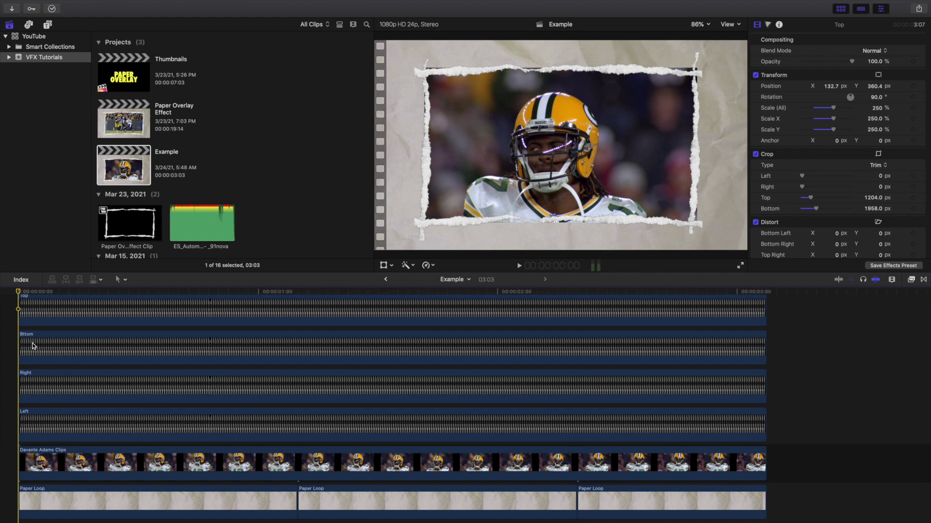
# Play back the framed clip and return the playhead to the start.
pyautogui.press('space')
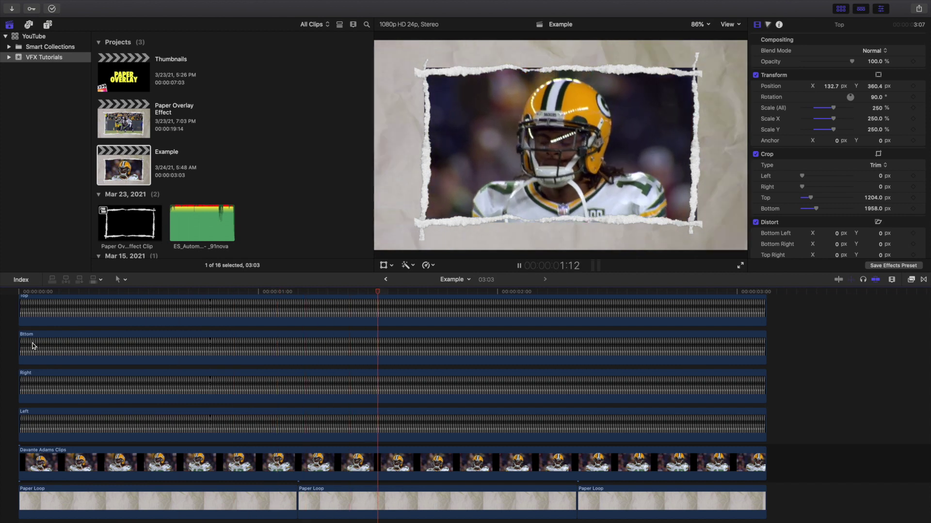
pyautogui.press('space')
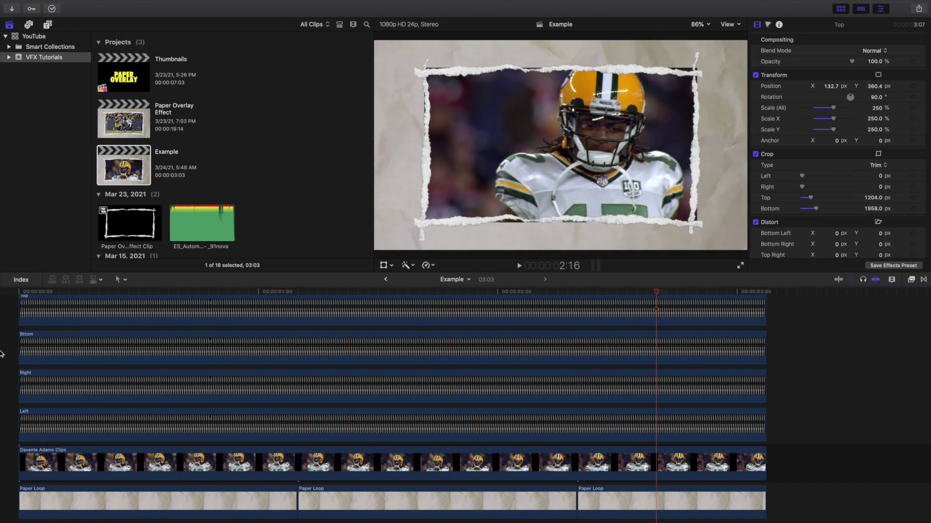
pyautogui.press('Home')
pyautogui.click(72, 317)
# Group the Top, Bttom, Right and Left clips into compound clip 'Paper Overlay'.
pyautogui.keyDown('super'); pyautogui.click(68, 346); pyautogui.keyUp('super')
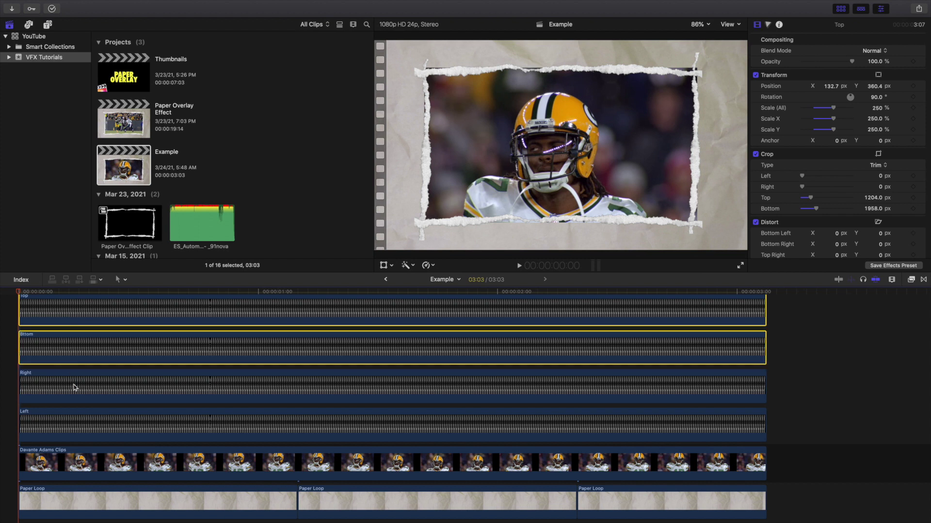
pyautogui.keyDown('super'); pyautogui.click(74, 386); pyautogui.keyUp('super')
pyautogui.keyDown('super'); pyautogui.click(76, 432); pyautogui.keyUp('super')
pyautogui.rightClick(80, 422)
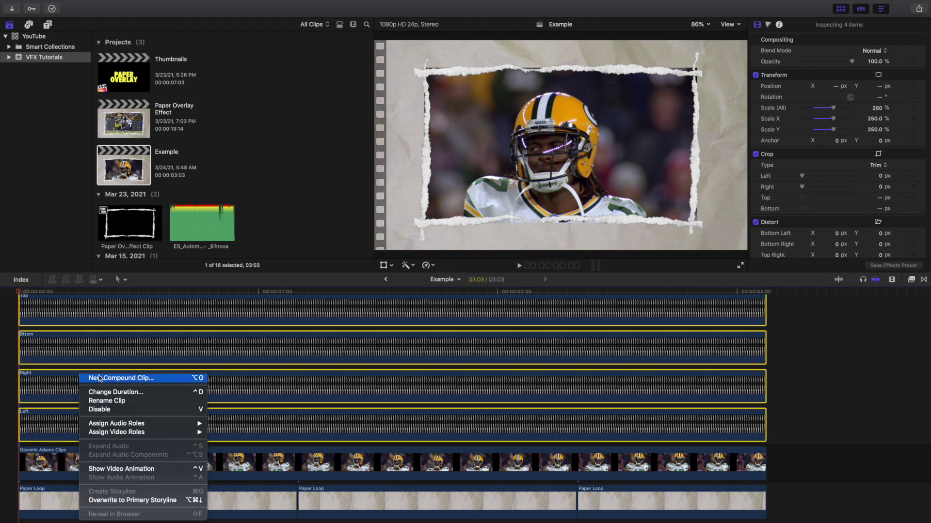
pyautogui.click(100, 378)
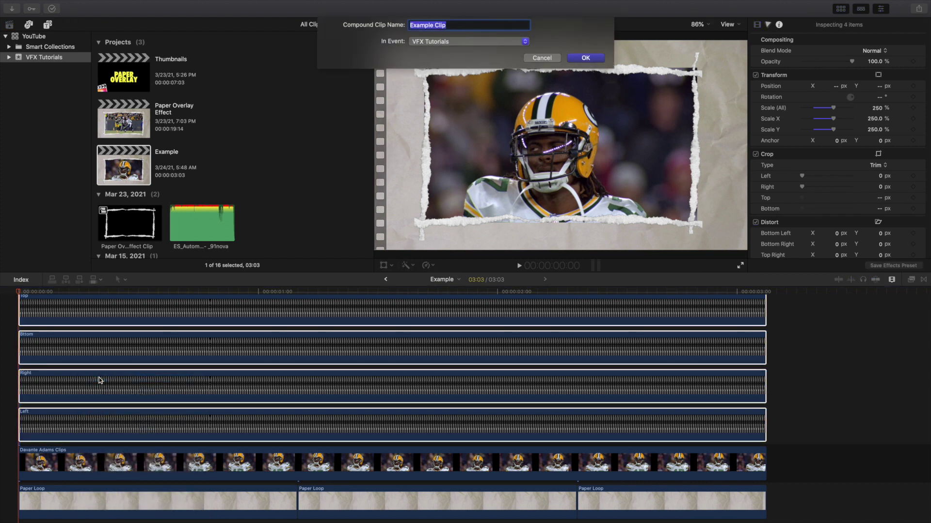
pyautogui.write('Paper Overlay')
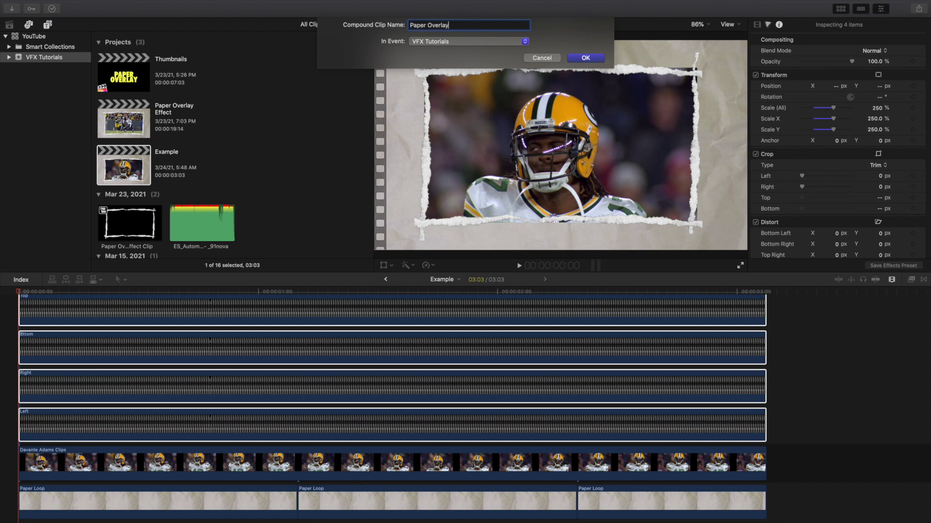
pyautogui.press('Return')
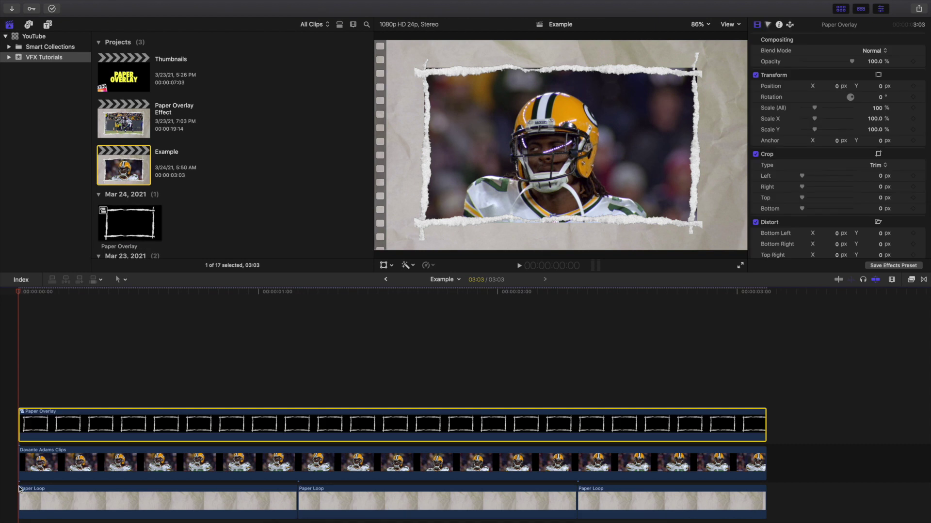
pyautogui.scroll(-3, 64, 393)
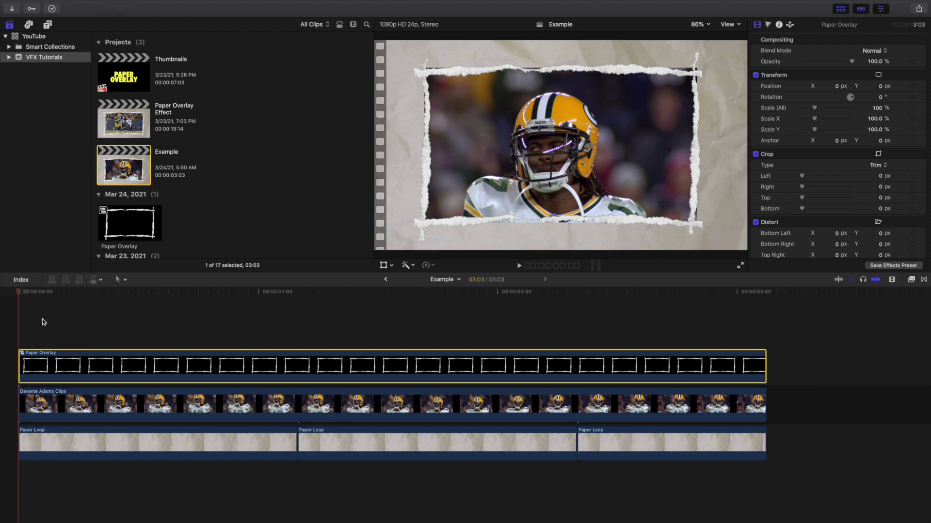
# Apply the Draw Mask effect from Masks to the Davante Adams clip.
pyautogui.click(910, 280)
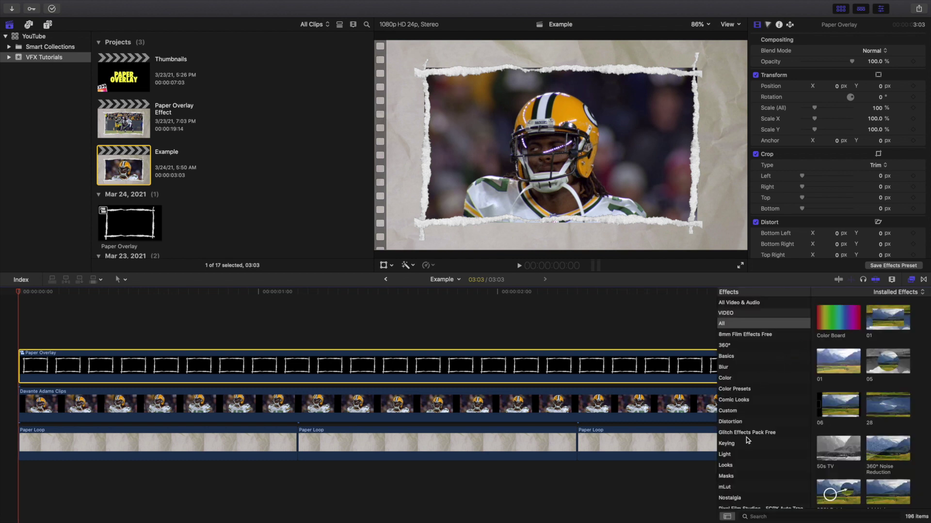
pyautogui.click(725, 475)
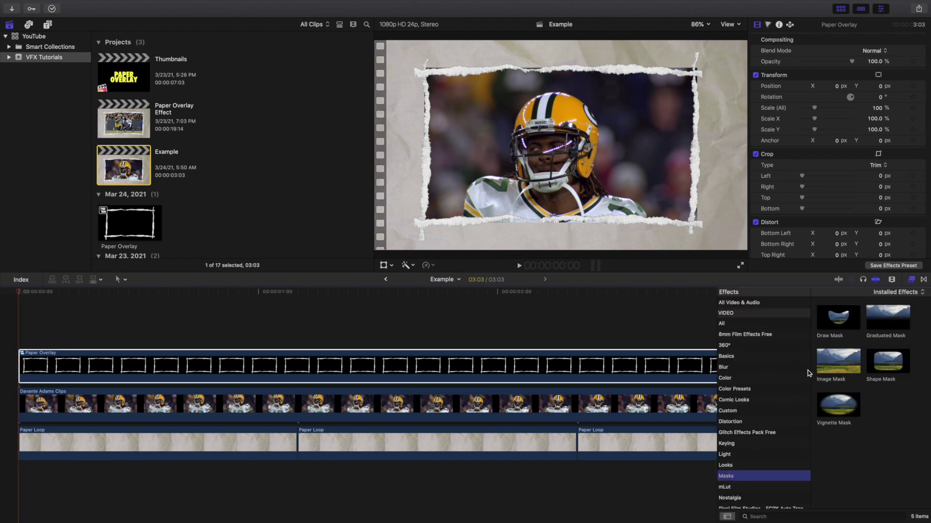
pyautogui.moveTo(848, 320)
pyautogui.mouseDown()
pyautogui.moveTo(649, 352)
pyautogui.moveTo(495, 404)
pyautogui.mouseUp()
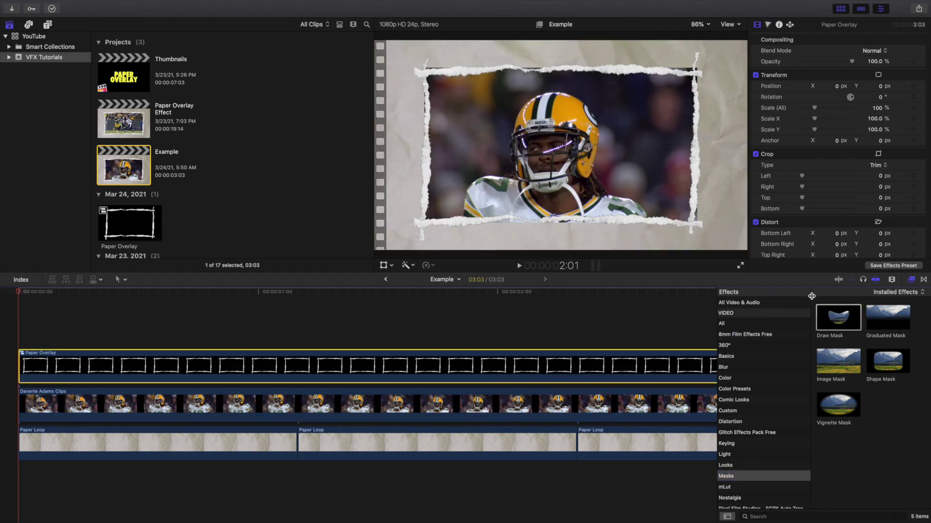
pyautogui.click(911, 280)
pyautogui.click(236, 403)
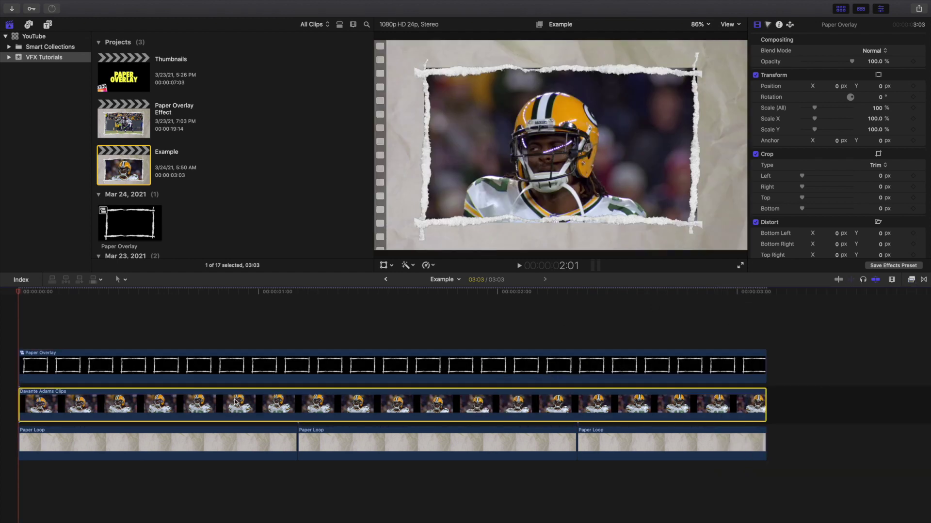
# Place mask points up the frame's inner left edge and across the top.
pyautogui.click(421, 220)
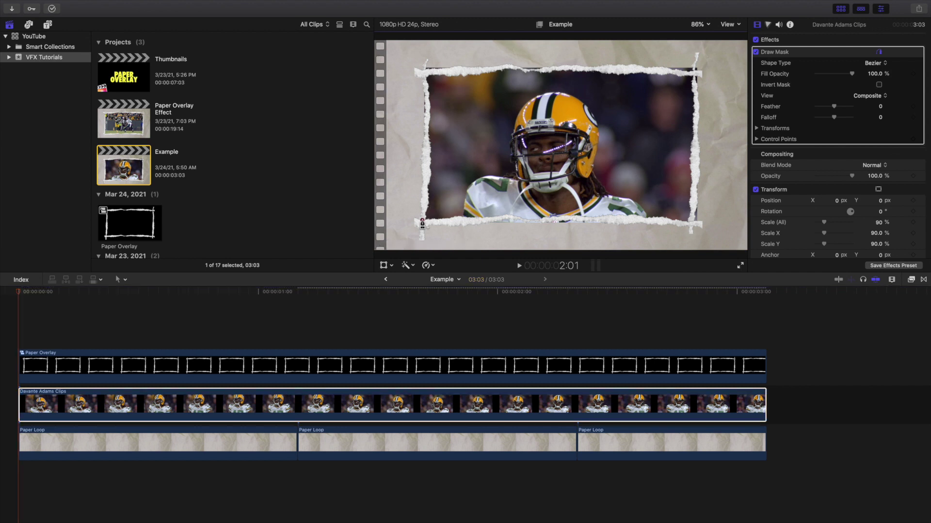
pyautogui.click(426, 168)
pyautogui.click(428, 112)
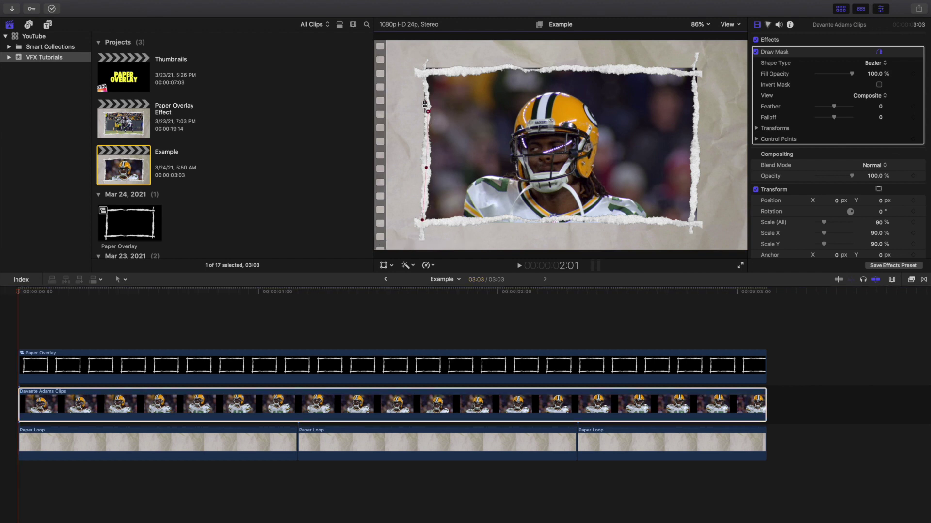
pyautogui.click(424, 73)
pyautogui.click(467, 72)
pyautogui.click(508, 68)
pyautogui.click(549, 70)
pyautogui.click(609, 69)
pyautogui.click(694, 74)
# Continue mask points down the right edge and along the bottom, closing the shape.
pyautogui.click(695, 142)
pyautogui.click(693, 224)
pyautogui.click(643, 219)
pyautogui.click(570, 217)
pyautogui.click(532, 220)
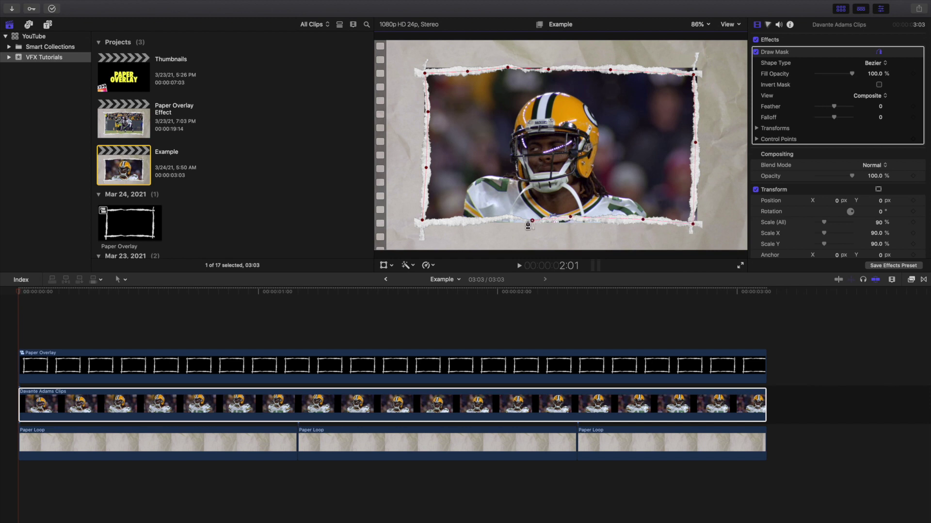
pyautogui.click(498, 219)
pyautogui.click(444, 222)
pyautogui.click(422, 225)
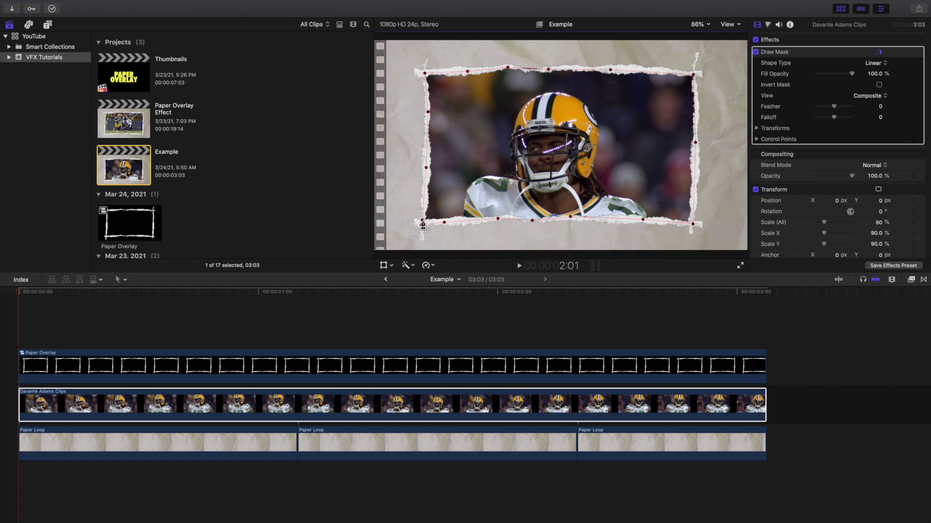
pyautogui.click(696, 24)
# At 200% viewer zoom, add a point on the mask's top edge and bend it down along the tear.
pyautogui.click(703, 86)
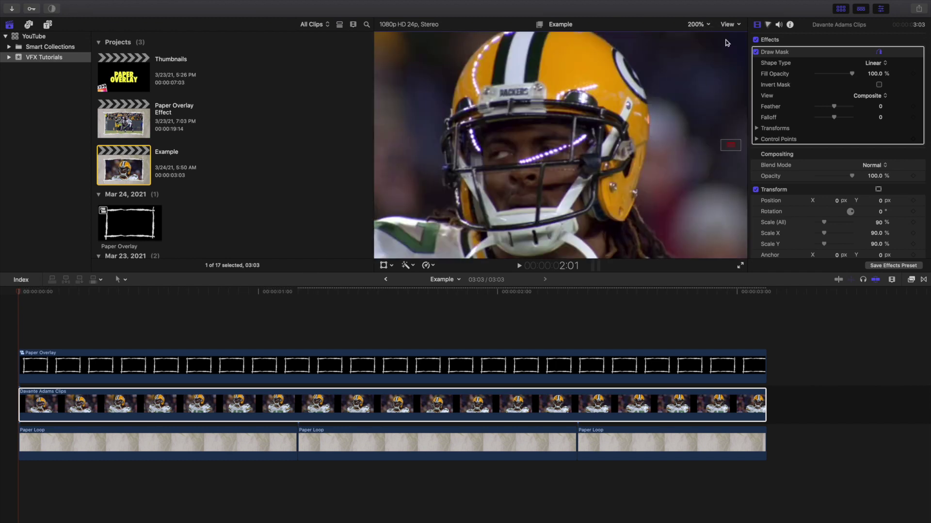
pyautogui.scroll(10, 722, 139)
pyautogui.hscroll(15, 720, 142)
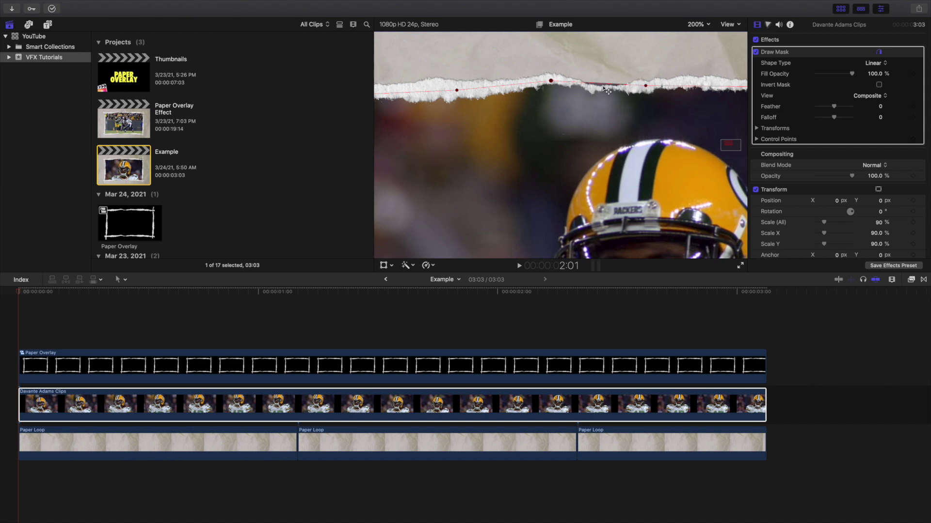
pyautogui.click(601, 83)
pyautogui.moveTo(602, 84); pyautogui.dragTo(601, 89)
# Nudge a bottom mask point onto the tear, then return the viewer to Fit and deselect the clip.
pyautogui.moveTo(724, 143)
pyautogui.mouseDown()
pyautogui.moveTo(736, 147)
pyautogui.moveTo(726, 151)
pyautogui.mouseUp()
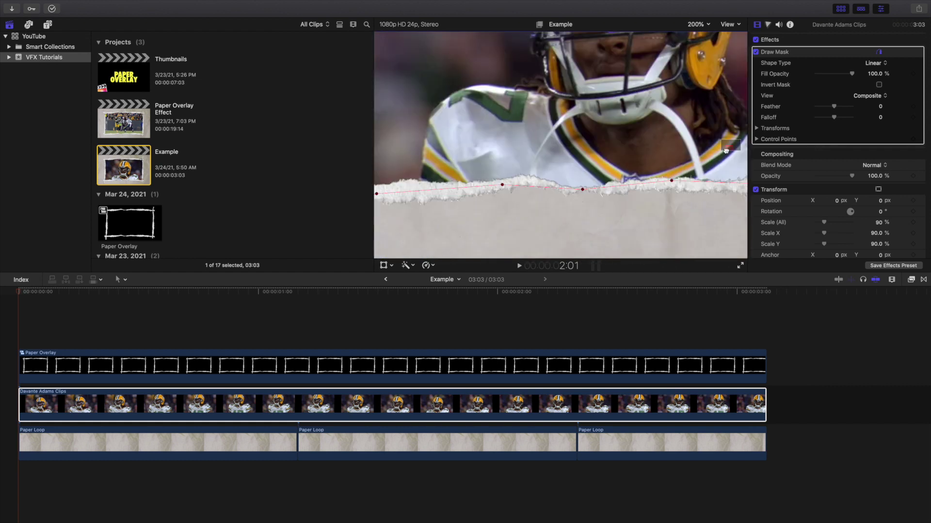
pyautogui.moveTo(671, 180); pyautogui.dragTo(672, 182)
pyautogui.moveTo(729, 146); pyautogui.dragTo(727, 140)
pyautogui.click(698, 24)
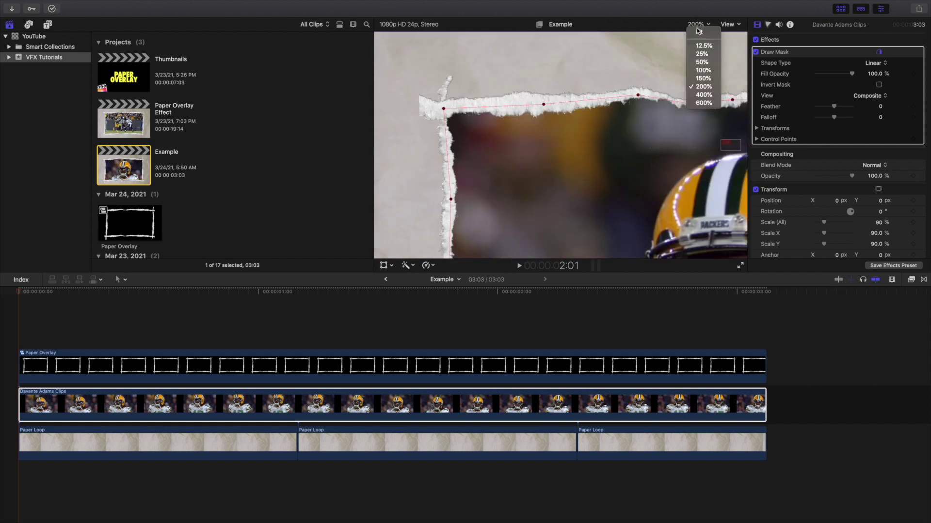
pyautogui.click(698, 30)
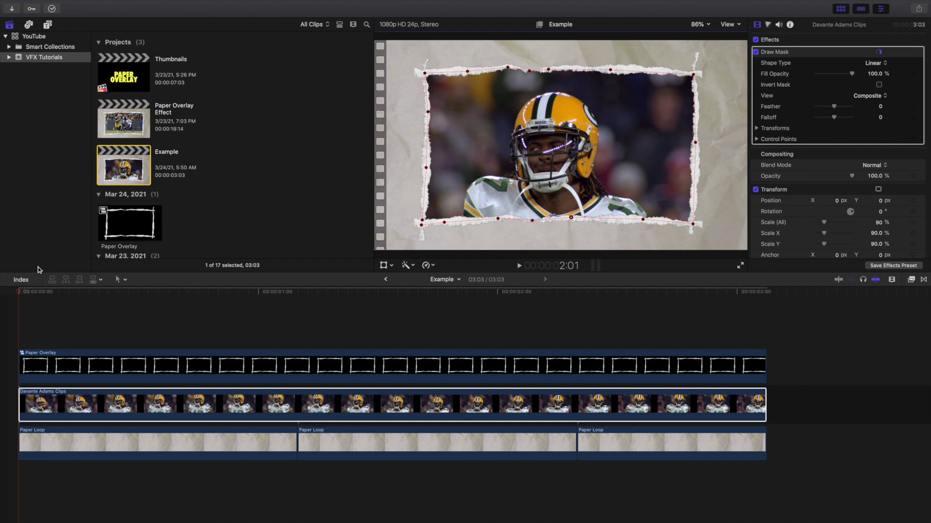
pyautogui.click(2, 329)
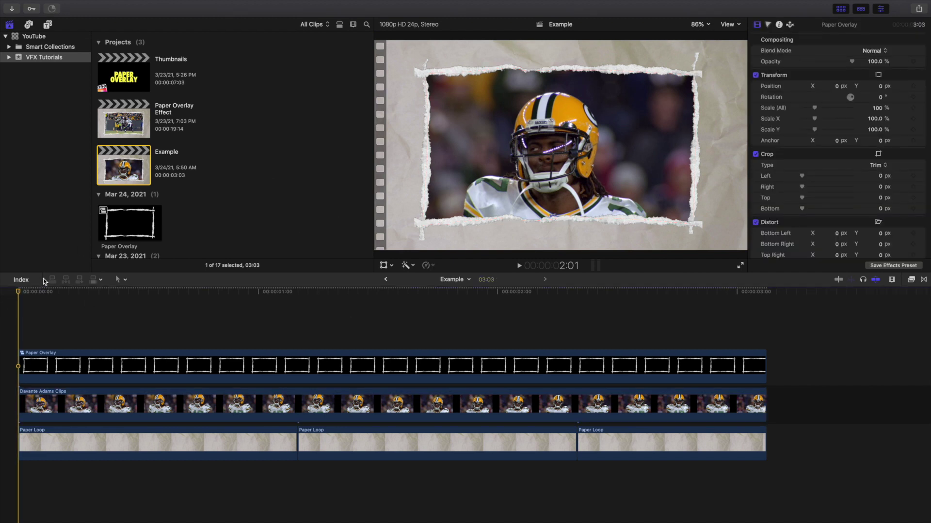
pyautogui.press('space')
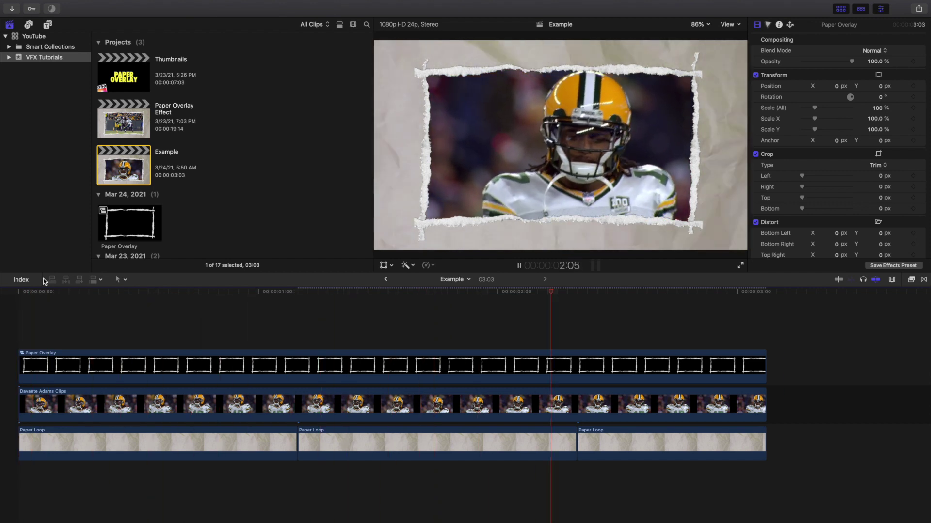
pyautogui.press('space')
pyautogui.press('space')
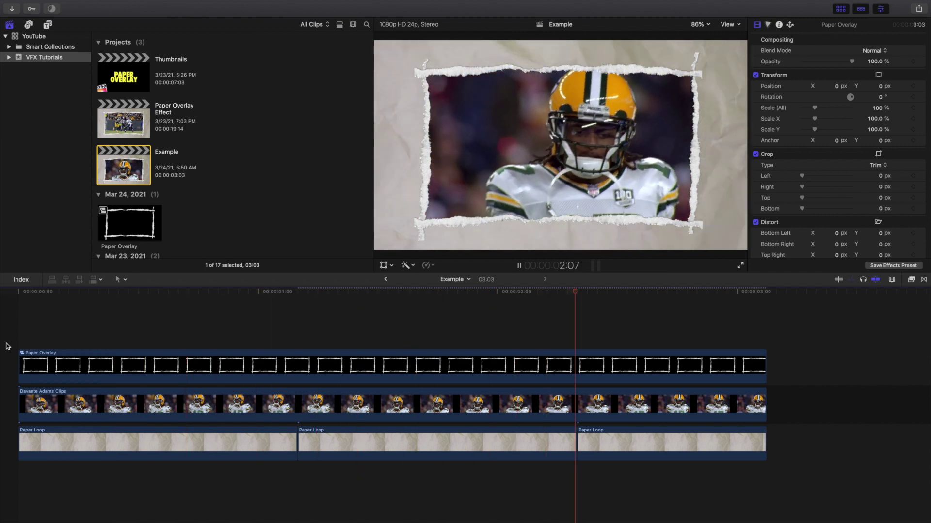
pyautogui.press('Home')
pyautogui.click(104, 442)
pyautogui.press('v')
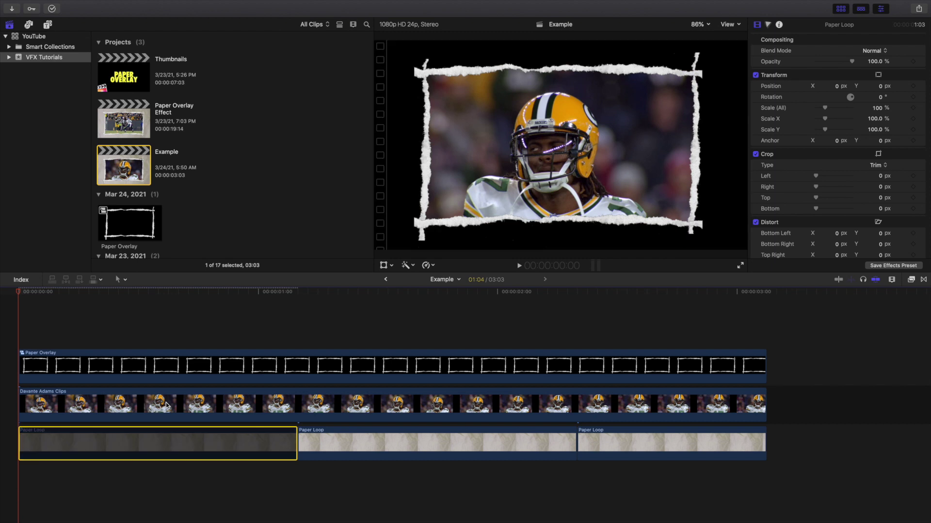
pyautogui.press('v')
pyautogui.press('v')
pyautogui.press('v')
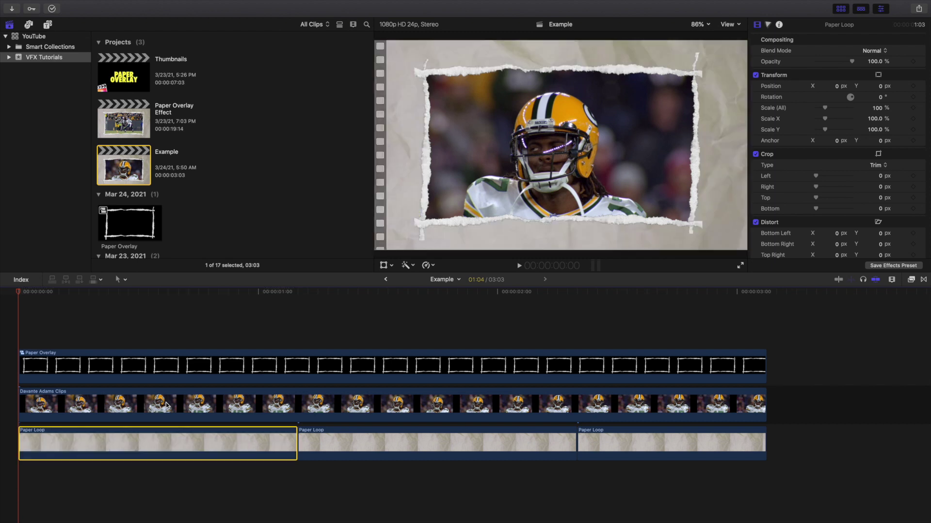
pyautogui.scroll(-15, 151, 155)
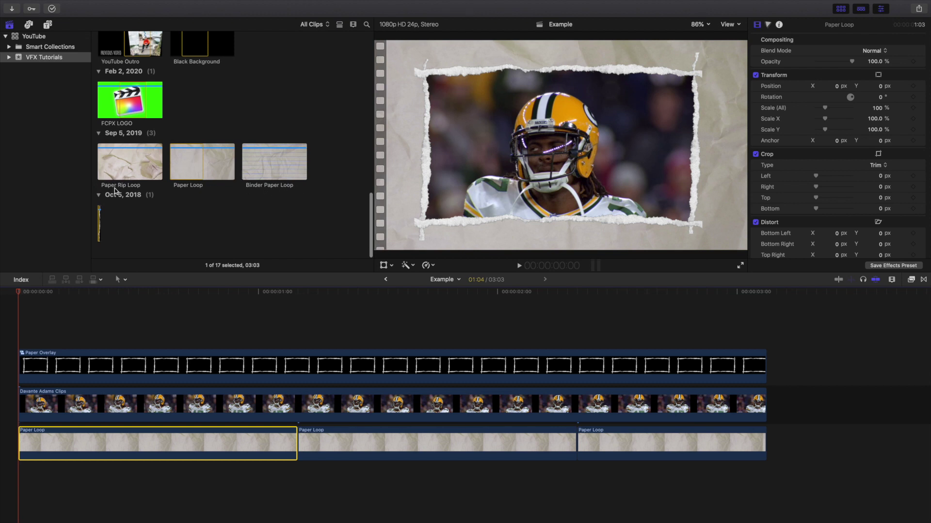
pyautogui.click(2, 353)
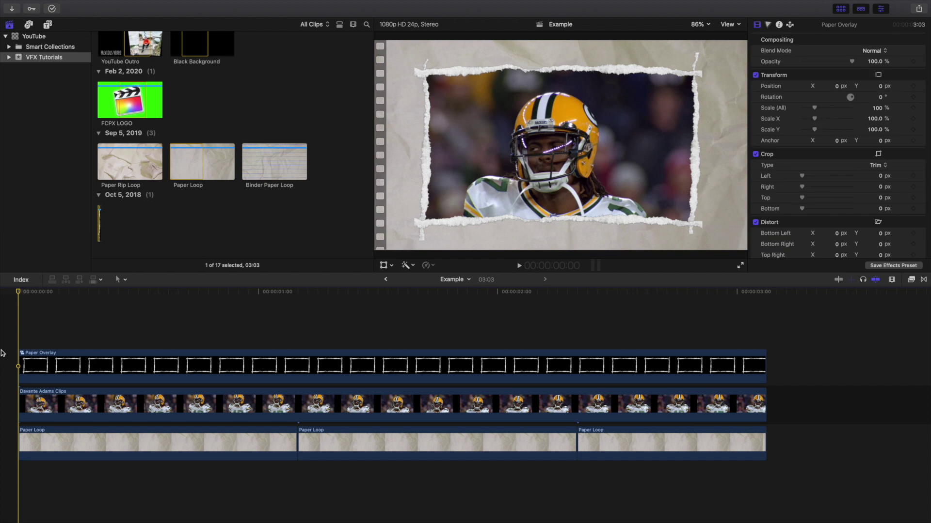
pyautogui.press('space')
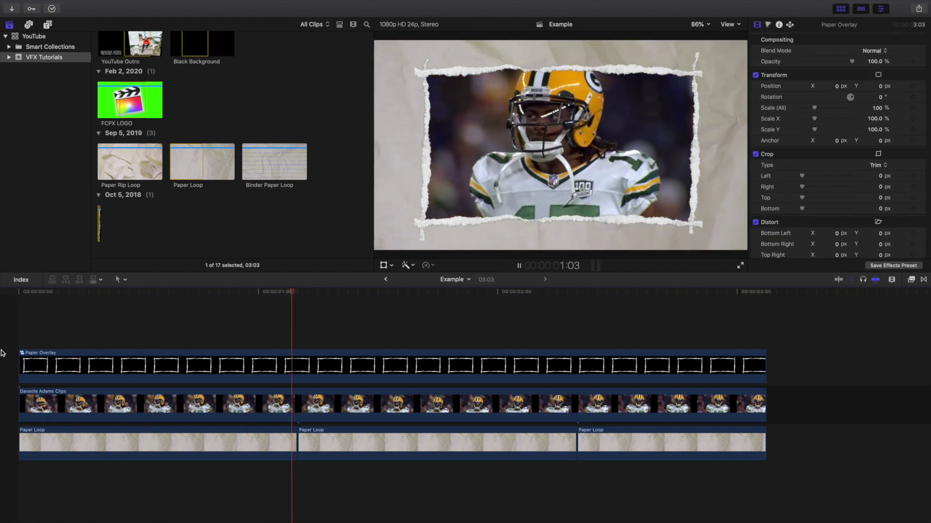
pyautogui.press('space')
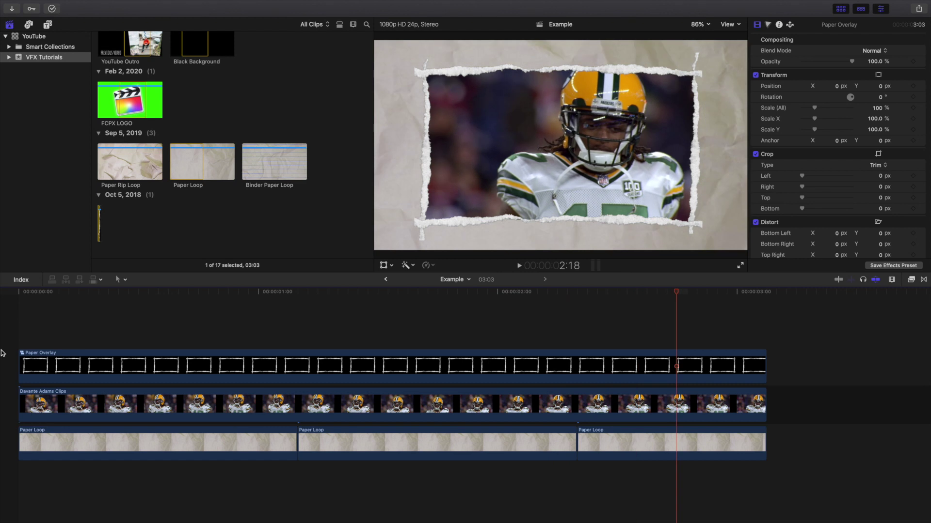
pyautogui.press('Home')
pyautogui.press('space')
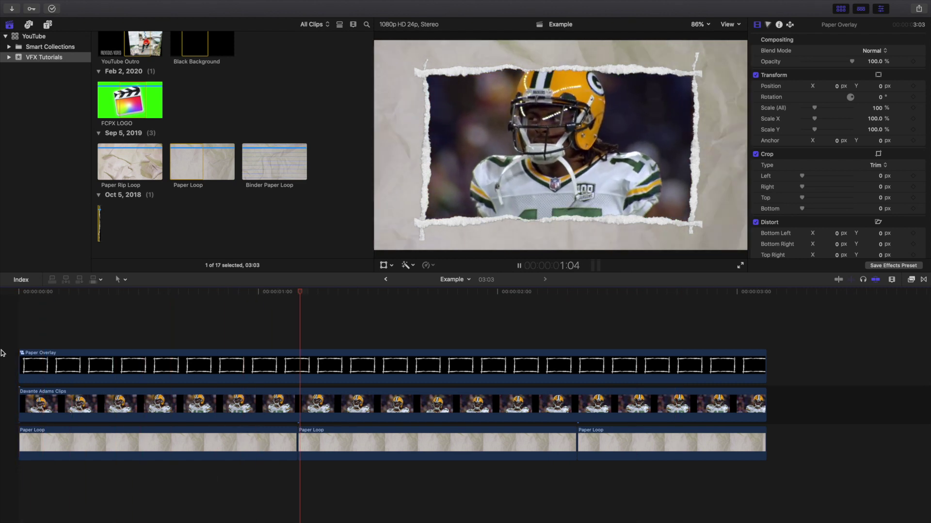
pyautogui.press('space')
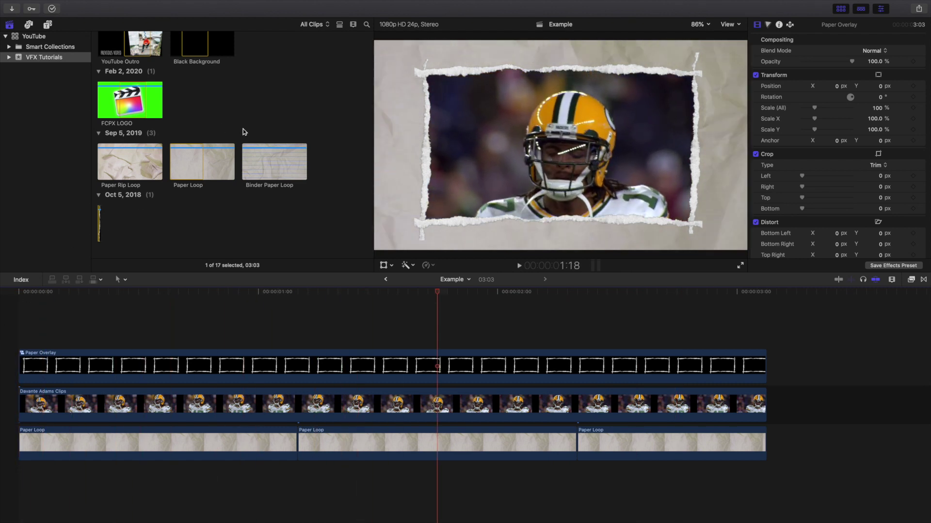
pyautogui.scroll(15, 241, 128)
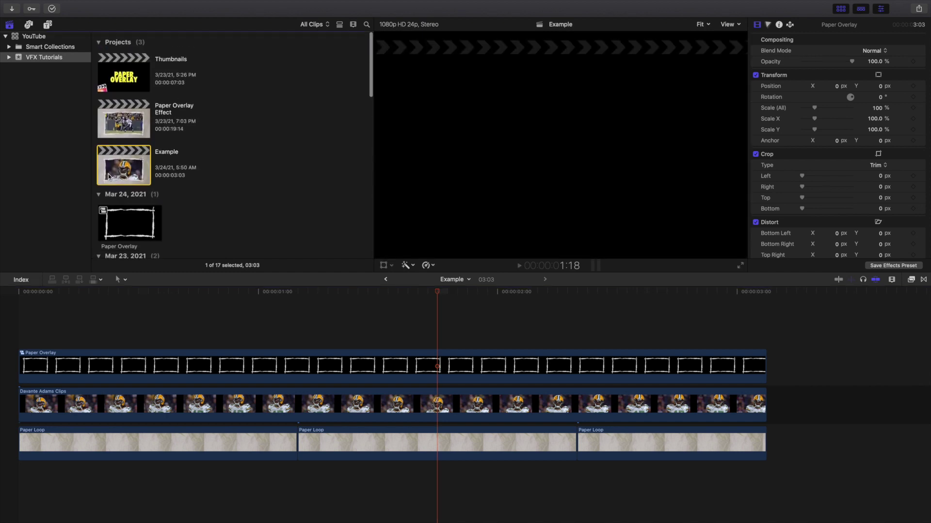
# Open the Paper Overlay Effect project and play part of it.
pyautogui.doubleClick(114, 124)
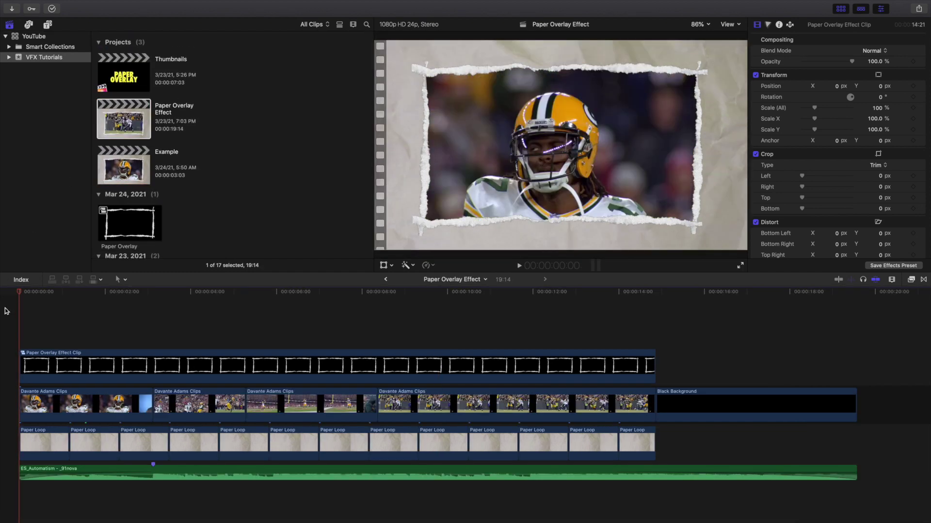
pyautogui.press('space')
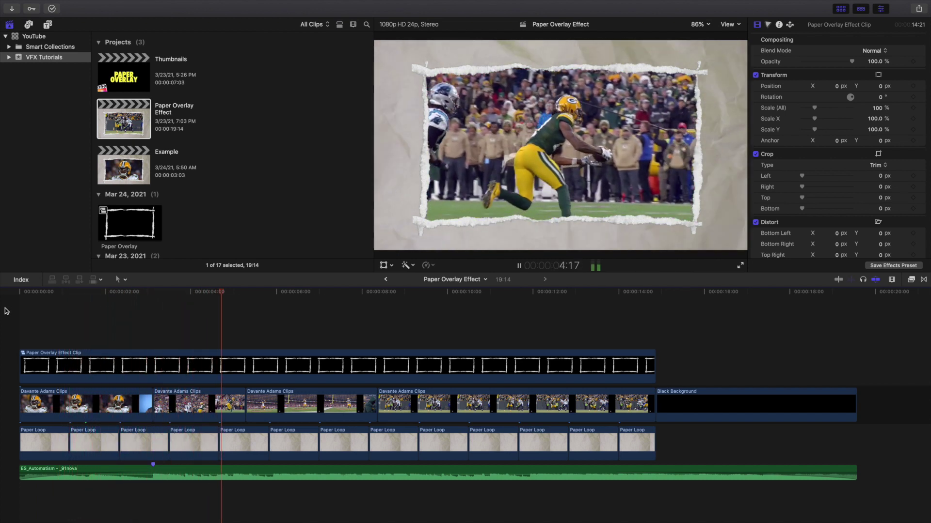
pyautogui.press('space')
# Inspect the third football clip's Draw Mask points, then hide them again.
pyautogui.click(275, 397)
pyautogui.click(779, 62)
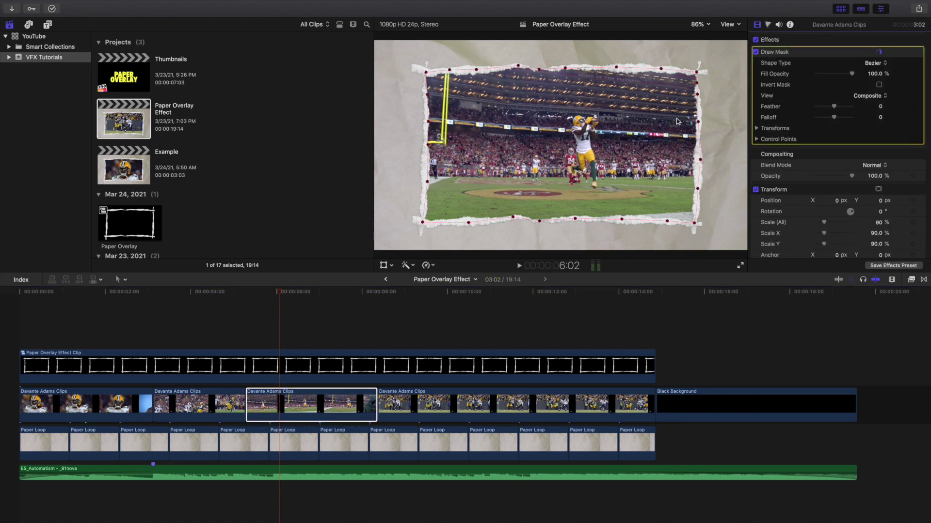
pyautogui.click(785, 191)
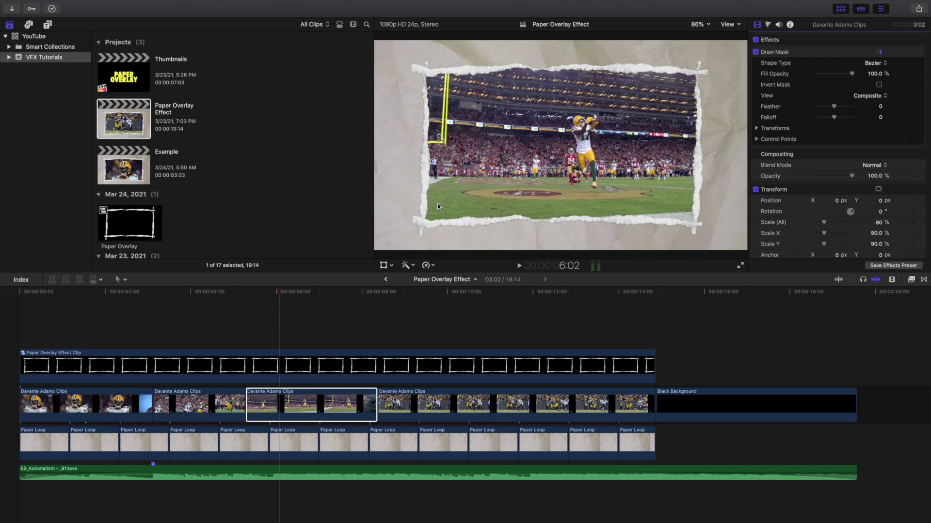
# Deselect the clip and play the whole project from the beginning twice.
pyautogui.click(1, 324)
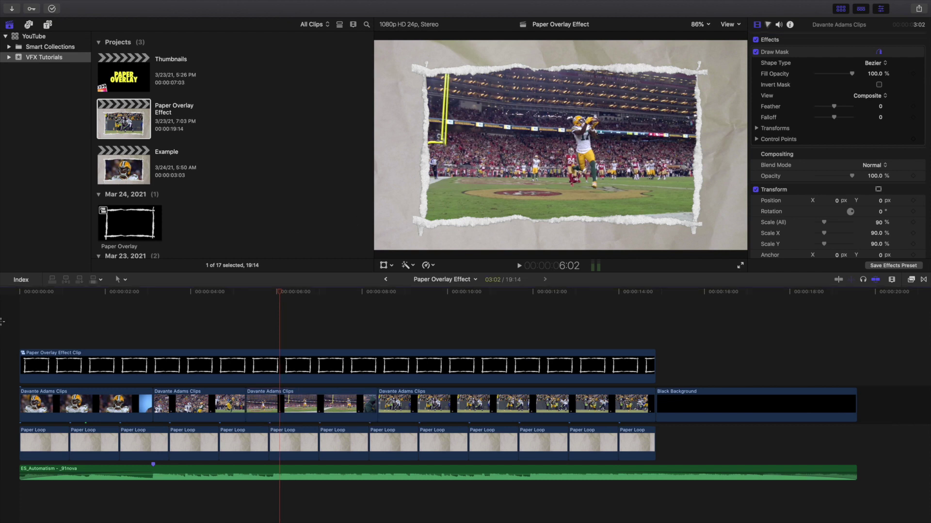
pyautogui.press('space')
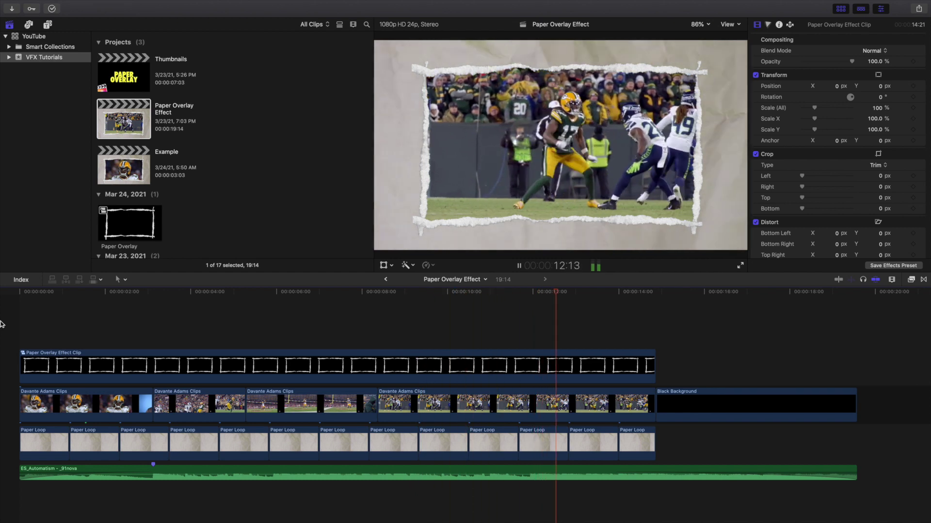
pyautogui.press('Home')
pyautogui.press('space')
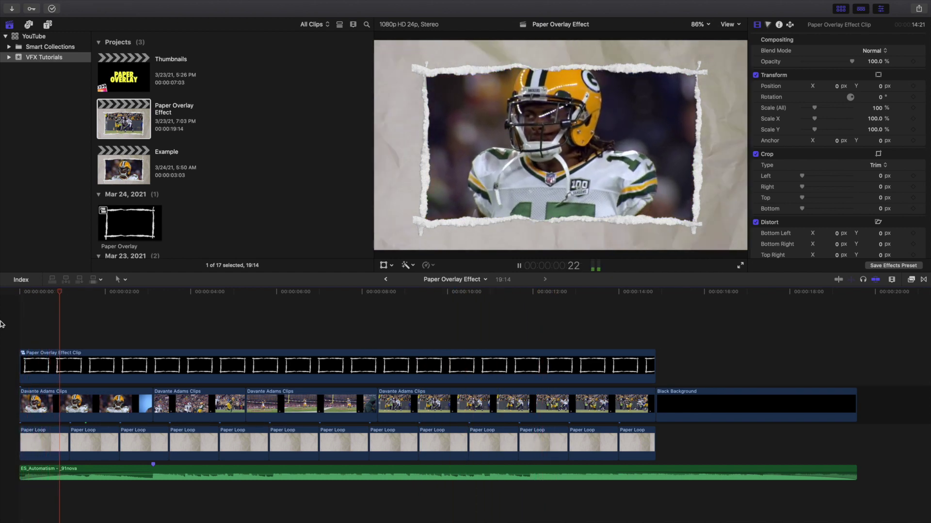